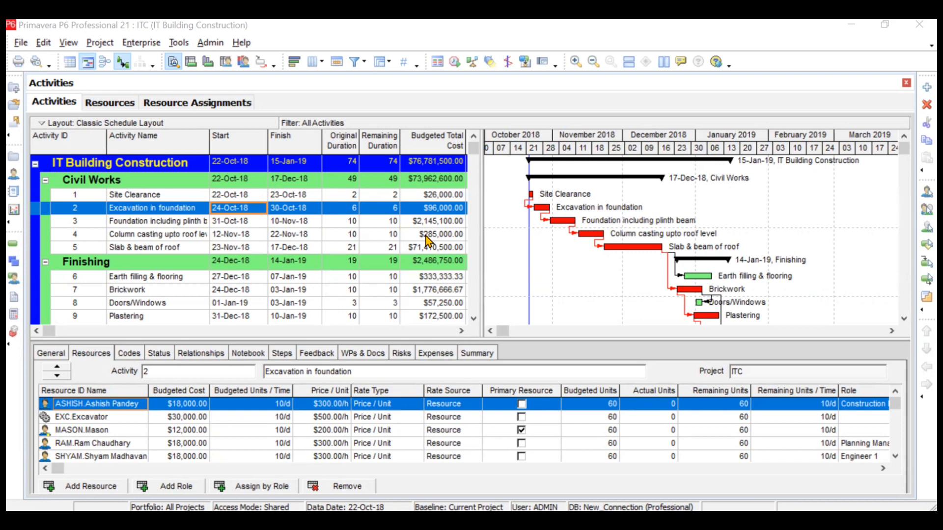
# Review the resources assigned to the Site Clearance and Brickwork activities
pyautogui.click(179, 195)
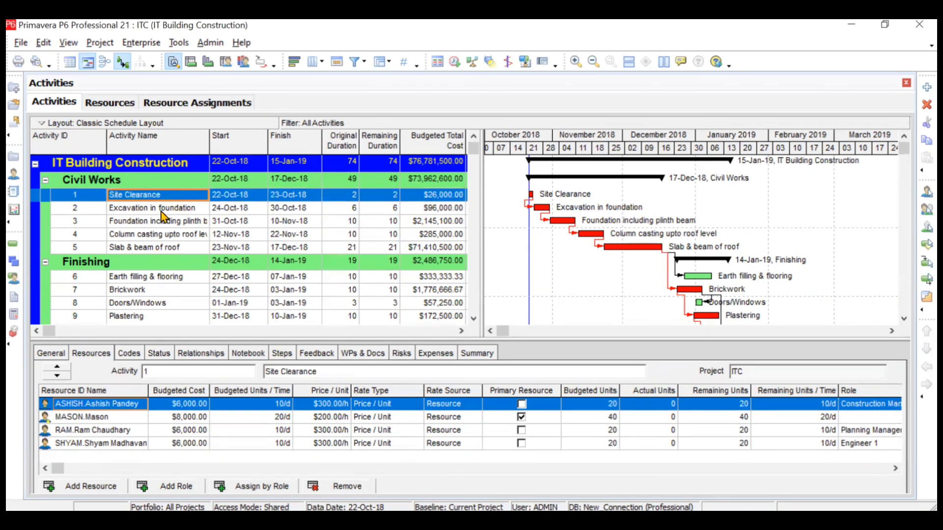
pyautogui.click(168, 291)
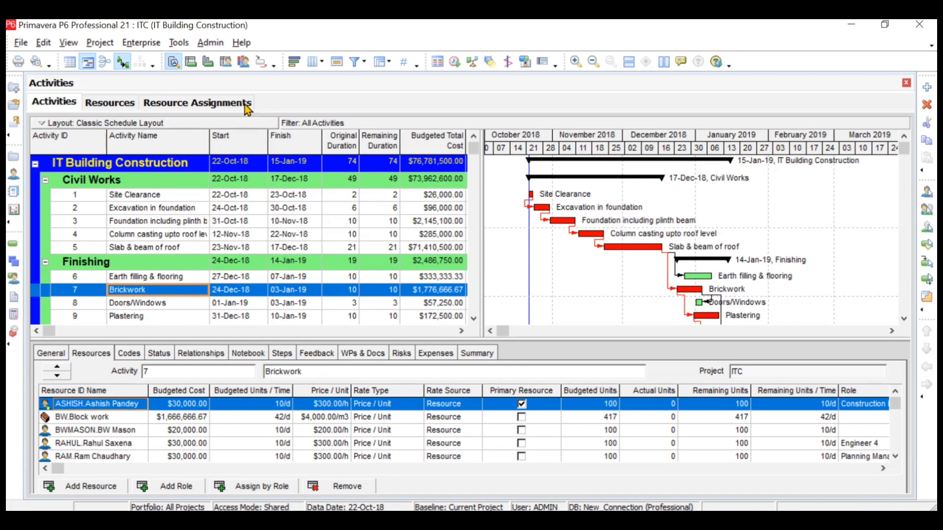
# Show the resource usage profile below the activities and enlarge its pane to see more resources
pyautogui.click(243, 63)
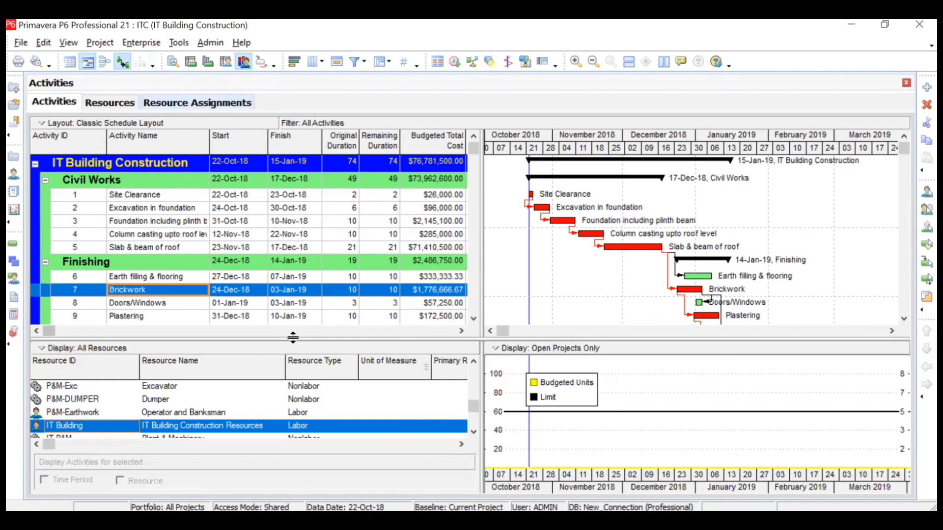
pyautogui.moveTo(293, 340); pyautogui.dragTo(286, 250)
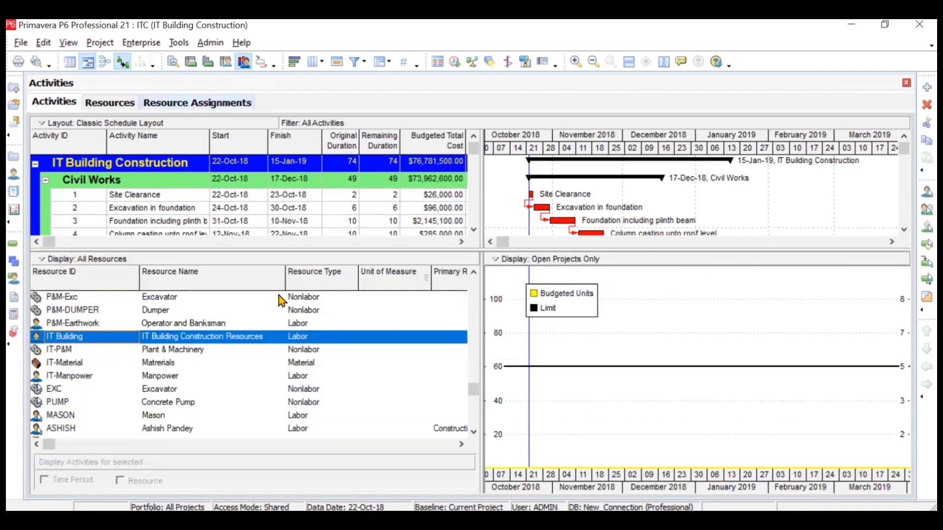
pyautogui.moveTo(475, 391); pyautogui.dragTo(474, 317)
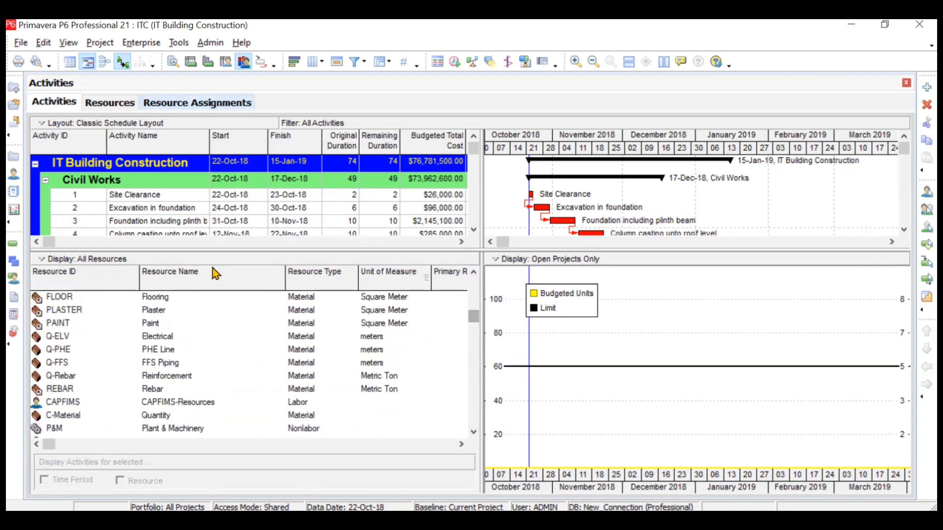
pyautogui.click(185, 257)
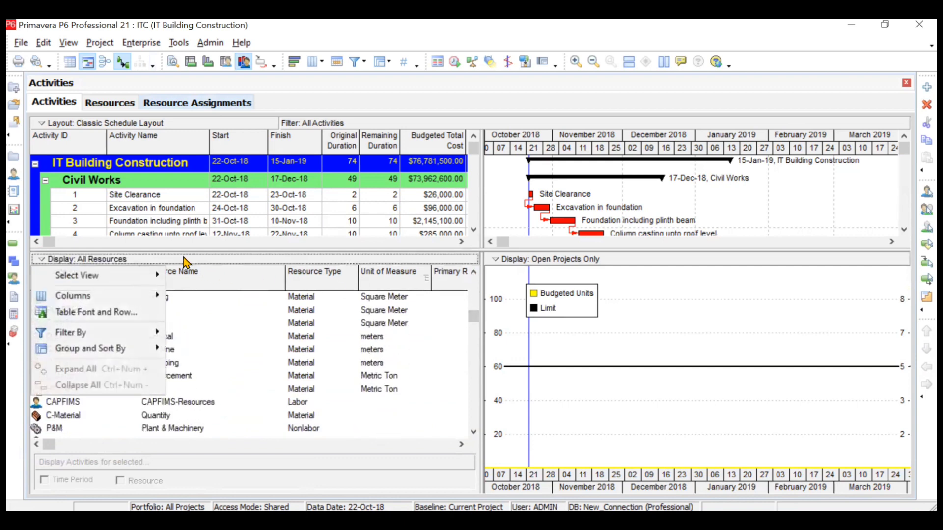
pyautogui.moveTo(156, 350)
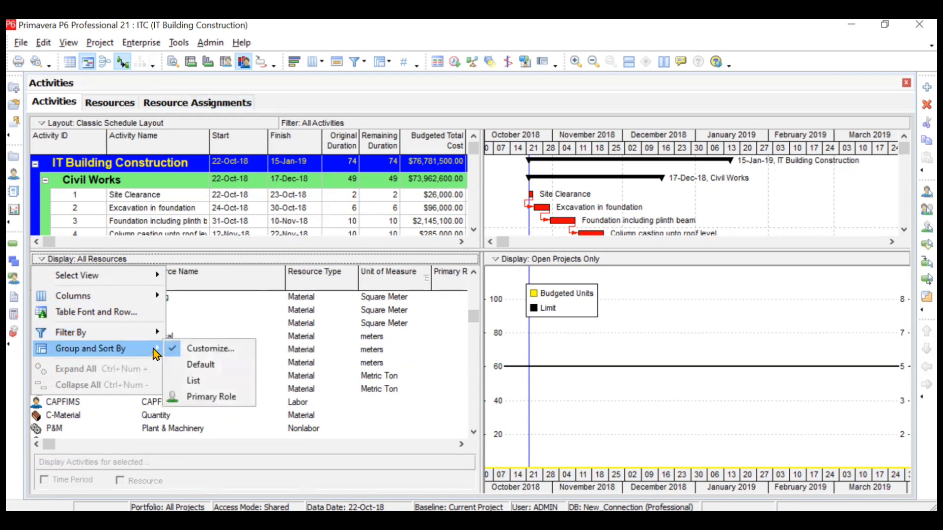
pyautogui.click(202, 350)
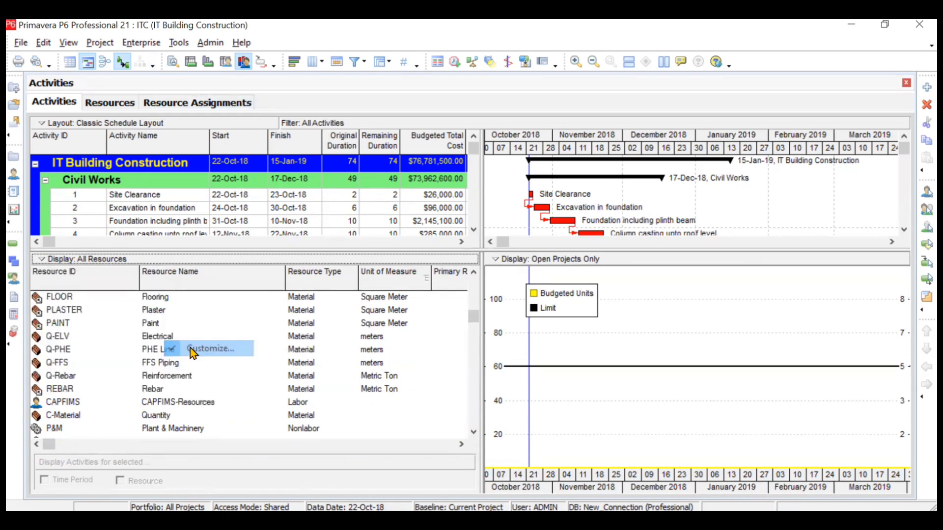
pyautogui.click(259, 250)
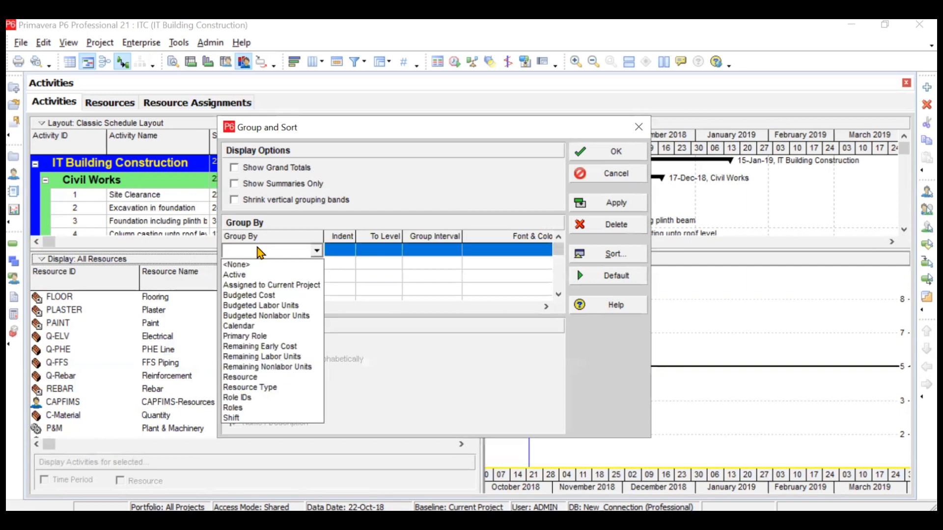
pyautogui.click(270, 286)
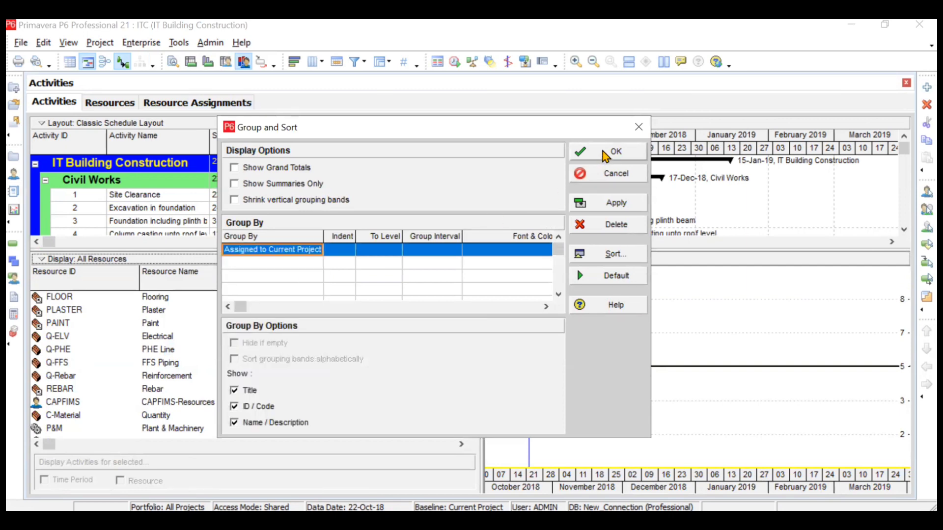
pyautogui.click(634, 131)
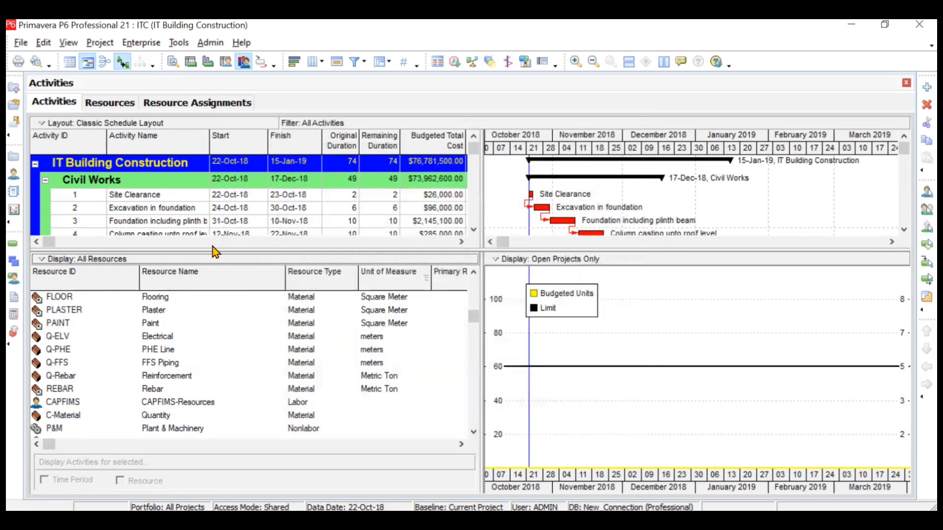
# Filter the resource list of the usage profile to the current project's resources
pyautogui.click(148, 260)
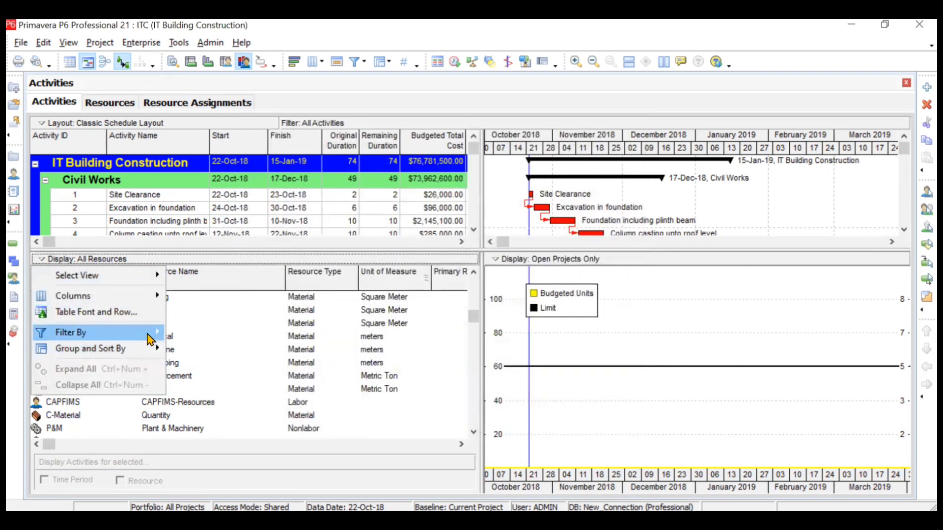
pyautogui.click(221, 366)
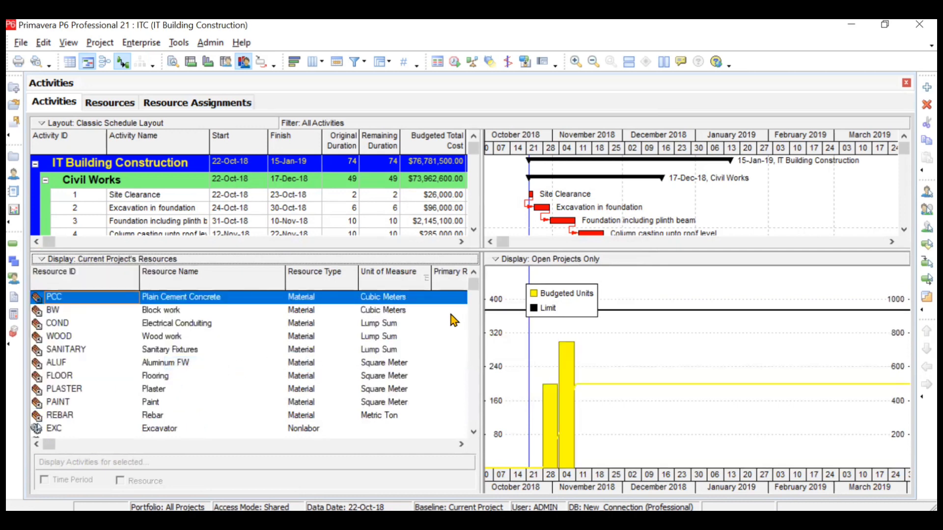
pyautogui.moveTo(473, 286)
pyautogui.mouseDown()
pyautogui.moveTo(475, 425)
pyautogui.moveTo(475, 286)
pyautogui.mouseUp()
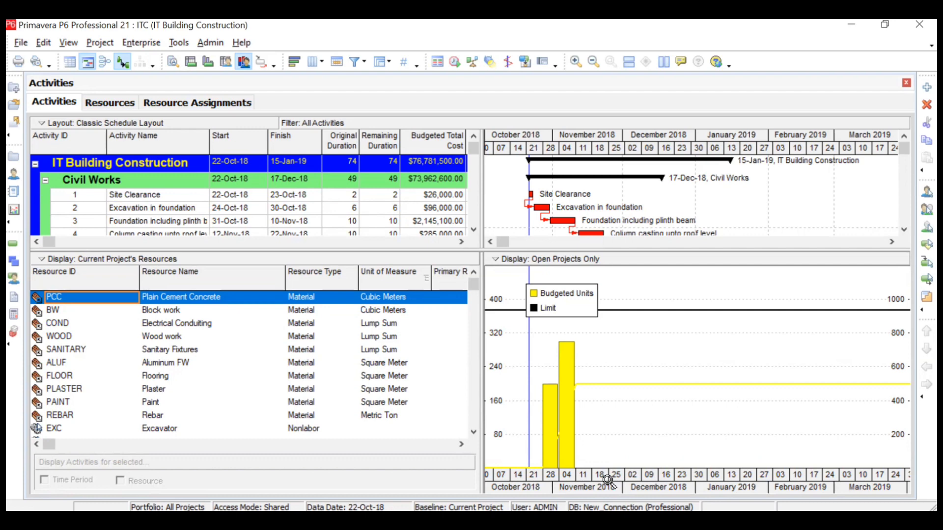
pyautogui.moveTo(608, 479)
pyautogui.mouseDown()
pyautogui.moveTo(688, 484)
pyautogui.moveTo(588, 479)
pyautogui.moveTo(641, 481)
pyautogui.moveTo(614, 480)
pyautogui.mouseUp()
pyautogui.rightClick(627, 407)
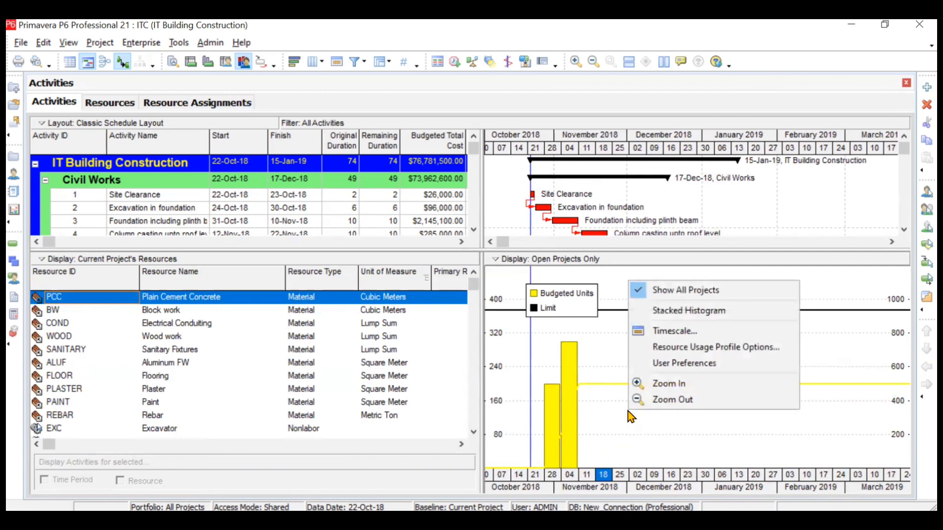
pyautogui.click(676, 420)
pyautogui.moveTo(603, 481)
pyautogui.mouseDown()
pyautogui.moveTo(651, 486)
pyautogui.moveTo(604, 484)
pyautogui.mouseUp()
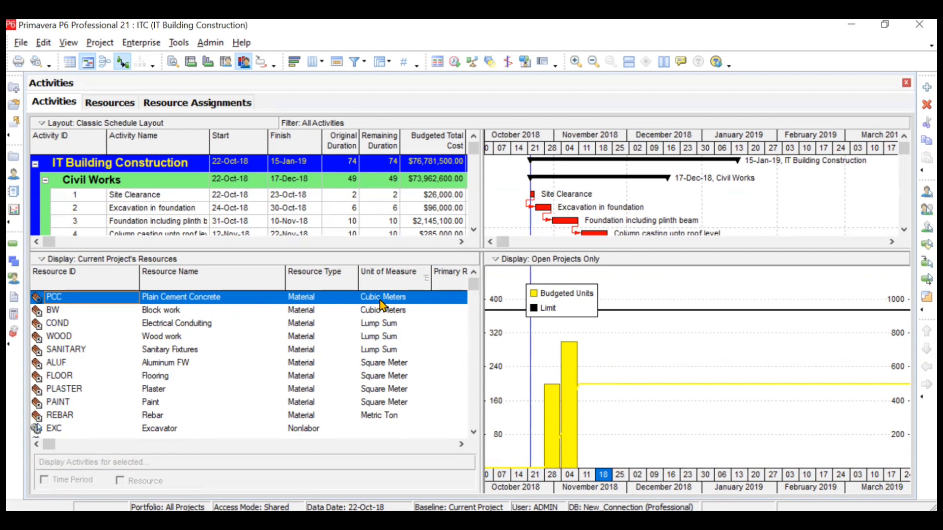
# Compare the budgeted units histograms of Electrical Conduiting, Flooring, Helper and the planning manager labor resource
pyautogui.click(221, 324)
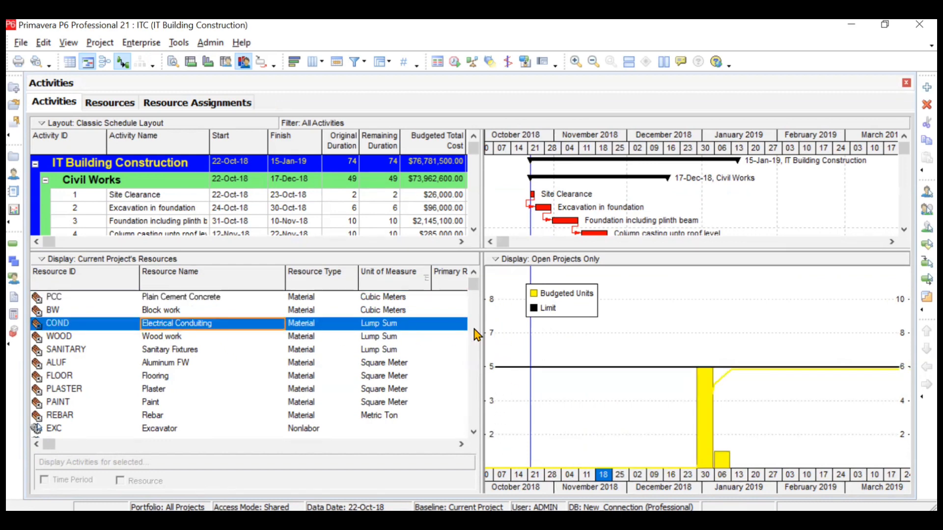
pyautogui.click(169, 376)
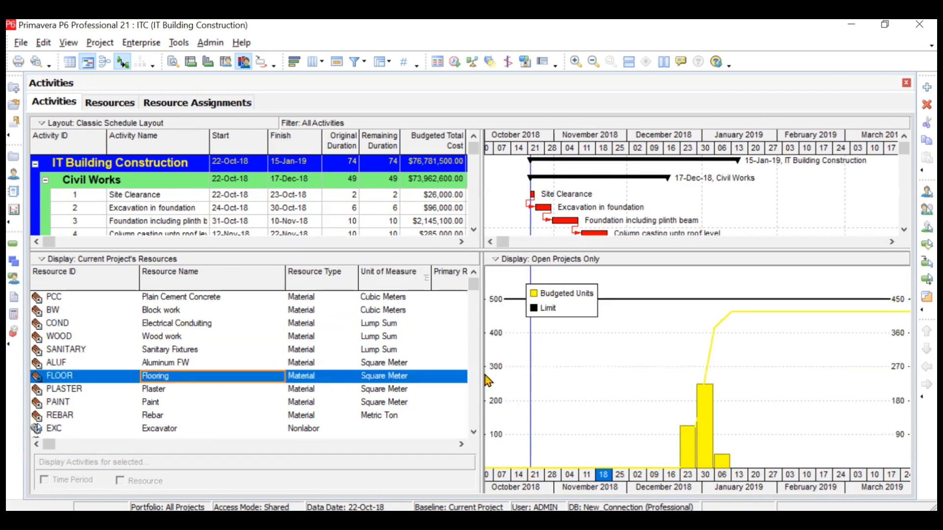
pyautogui.click(474, 432)
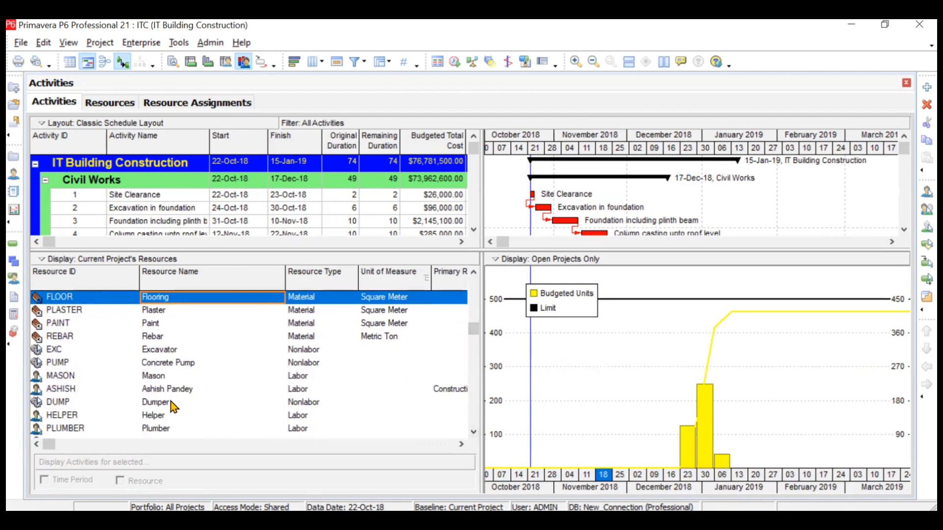
pyautogui.click(171, 416)
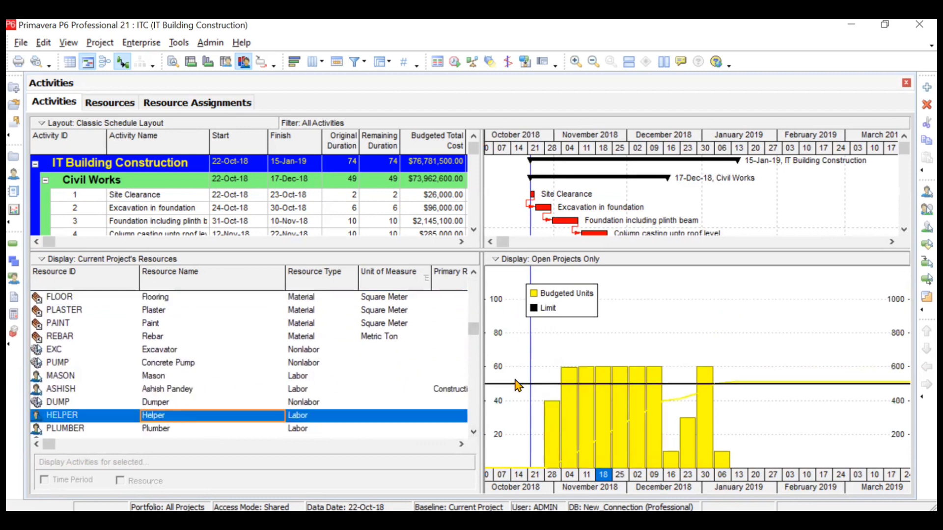
pyautogui.click(473, 433)
pyautogui.scroll(-3, 474, 432)
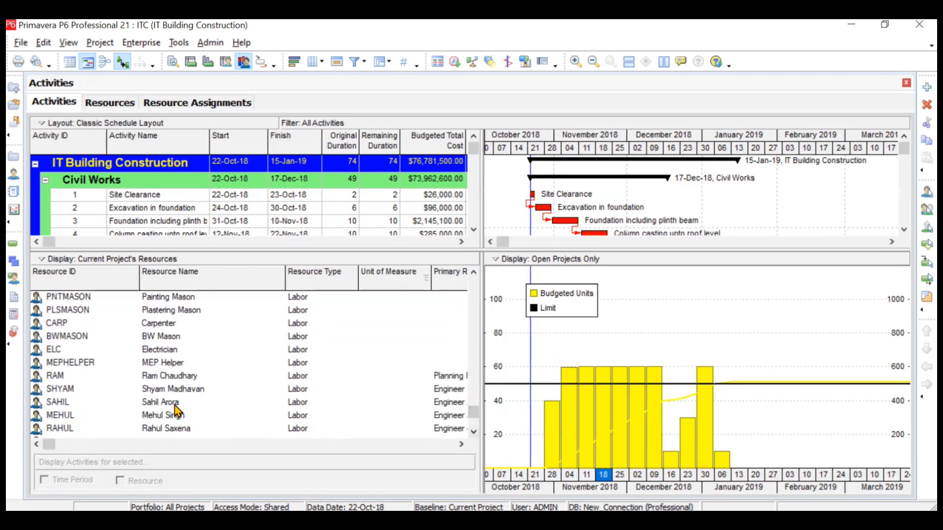
pyautogui.click(202, 379)
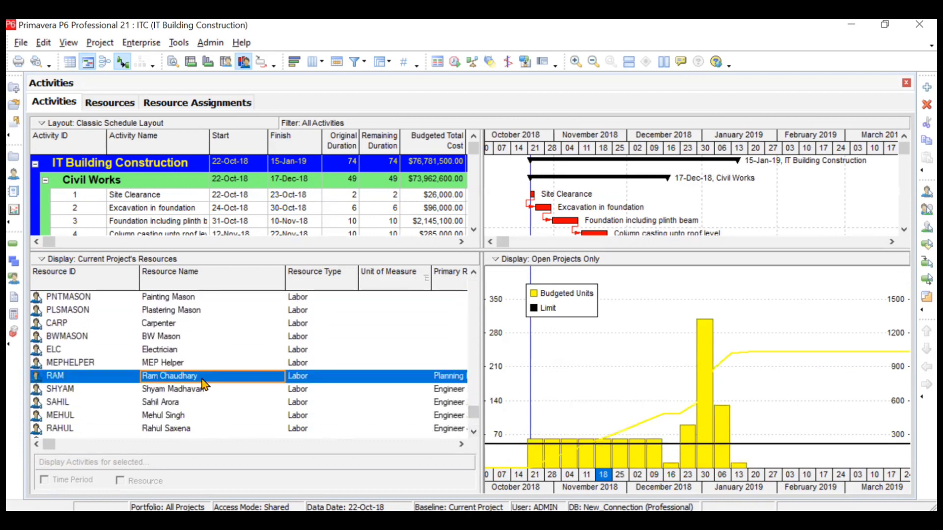
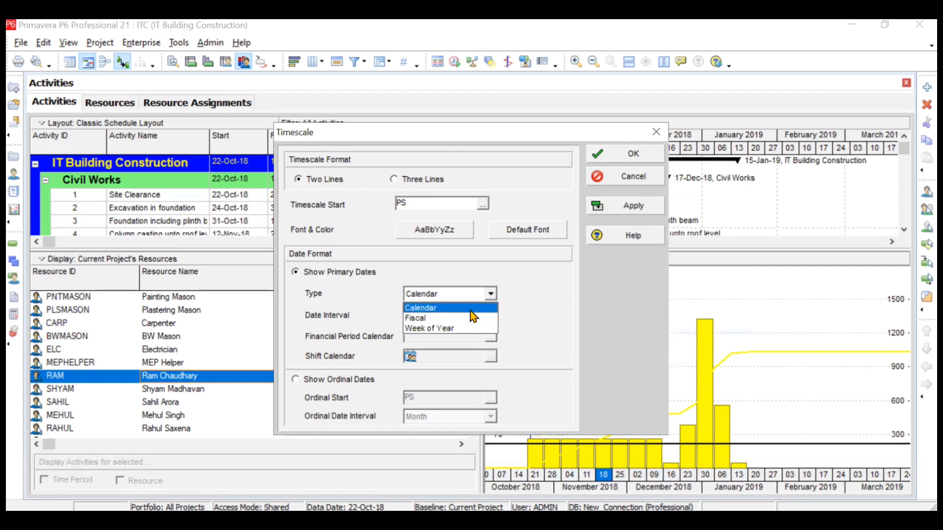
# Try Week of Year as the timescale's primary date type, check its date intervals, and restore the Calendar type
pyautogui.click(469, 328)
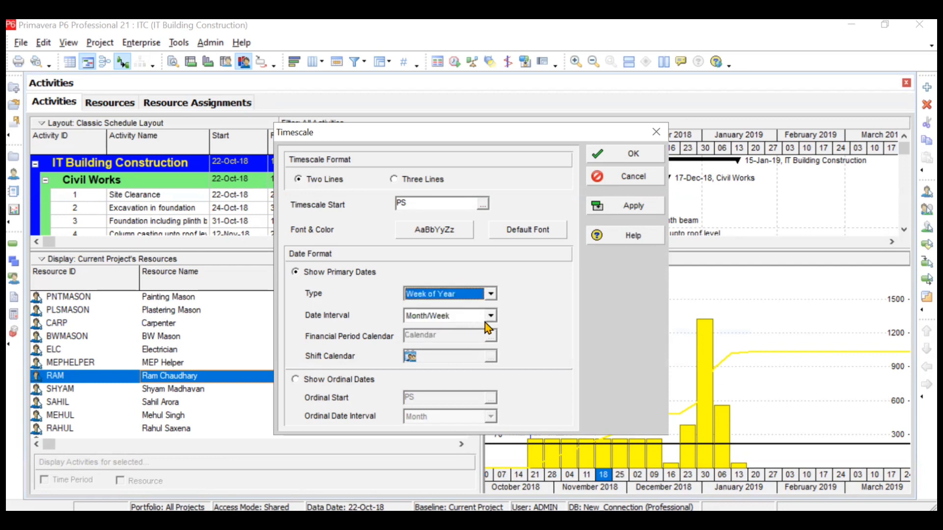
pyautogui.click(491, 316)
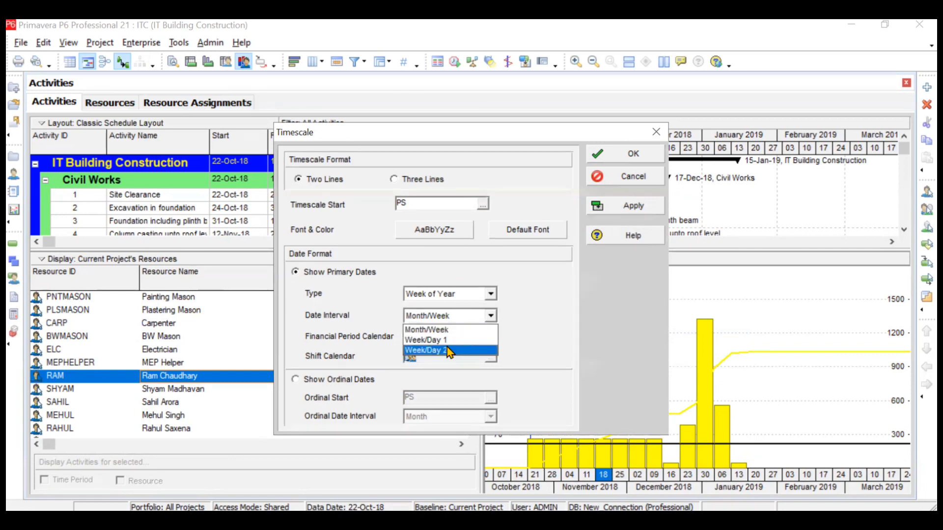
pyautogui.click(491, 296)
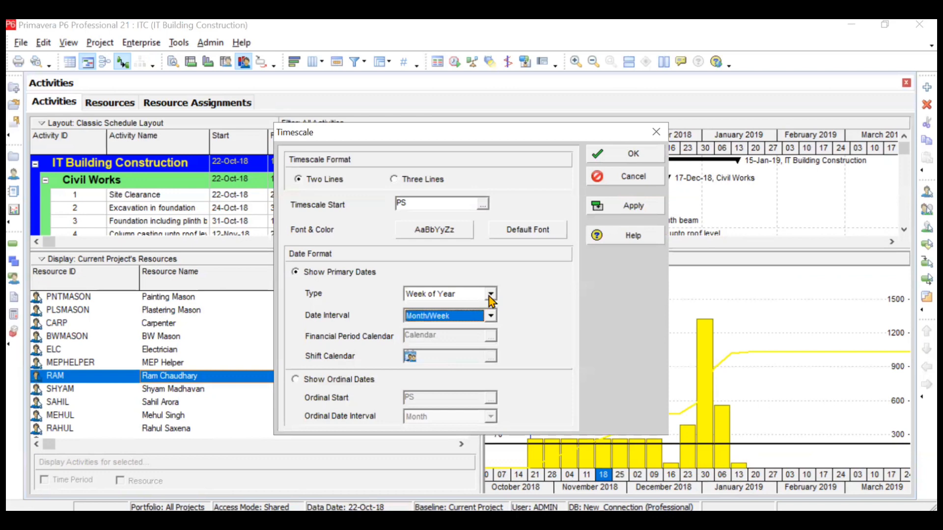
pyautogui.click(491, 296)
pyautogui.click(486, 308)
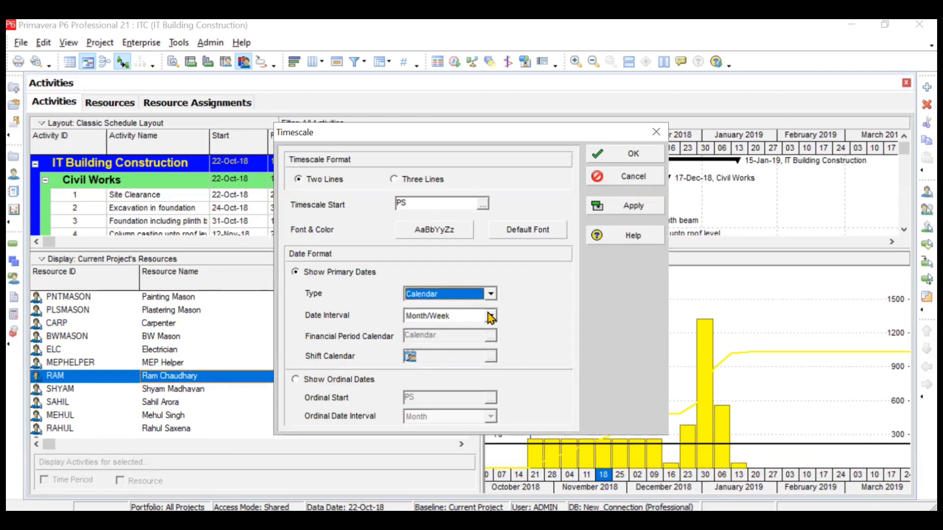
# Browse the date intervals offered for the Calendar type and choose Month/Week for the timescale
pyautogui.click(490, 317)
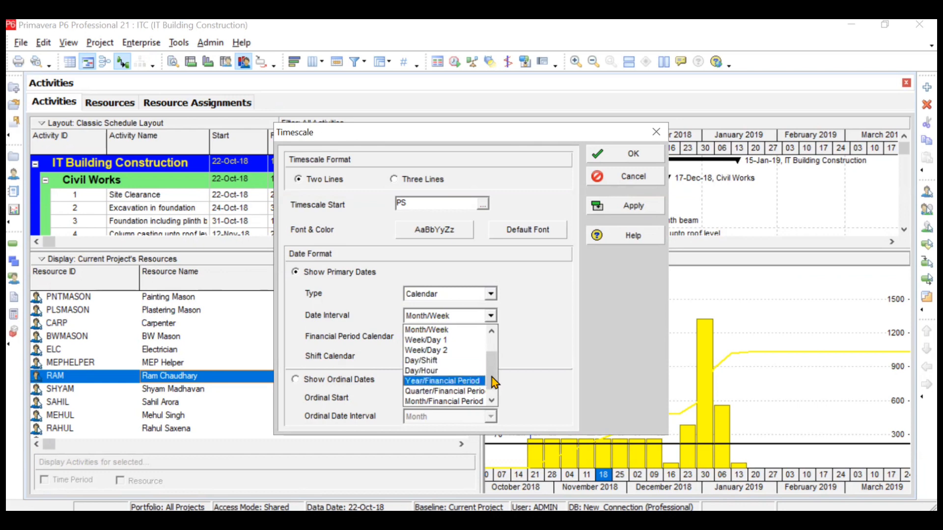
pyautogui.scroll(1, 492, 377)
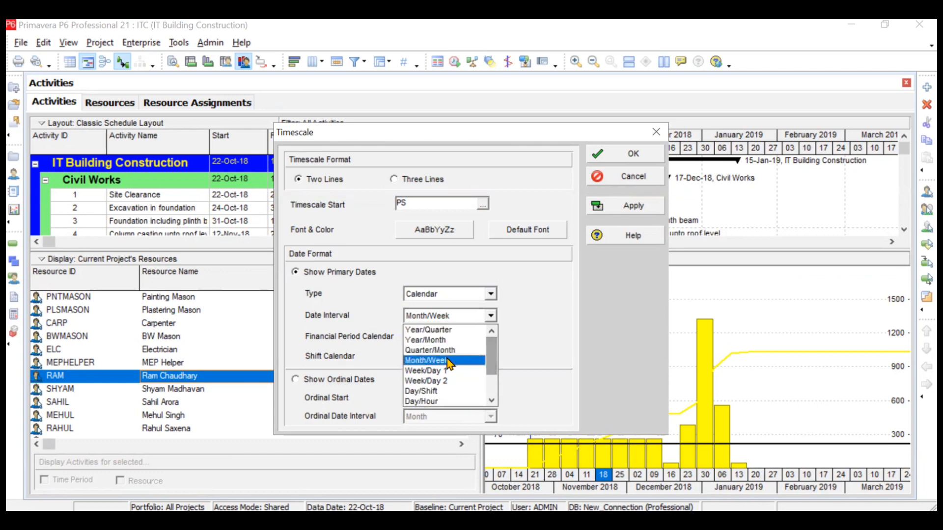
pyautogui.click(491, 401)
pyautogui.click(492, 401)
pyautogui.click(492, 401)
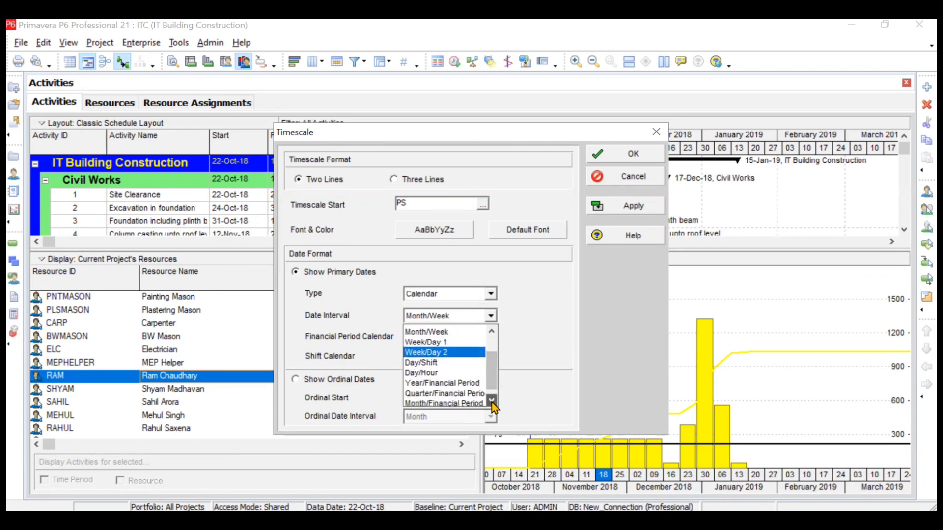
pyautogui.click(492, 402)
pyautogui.scroll(2, 472, 383)
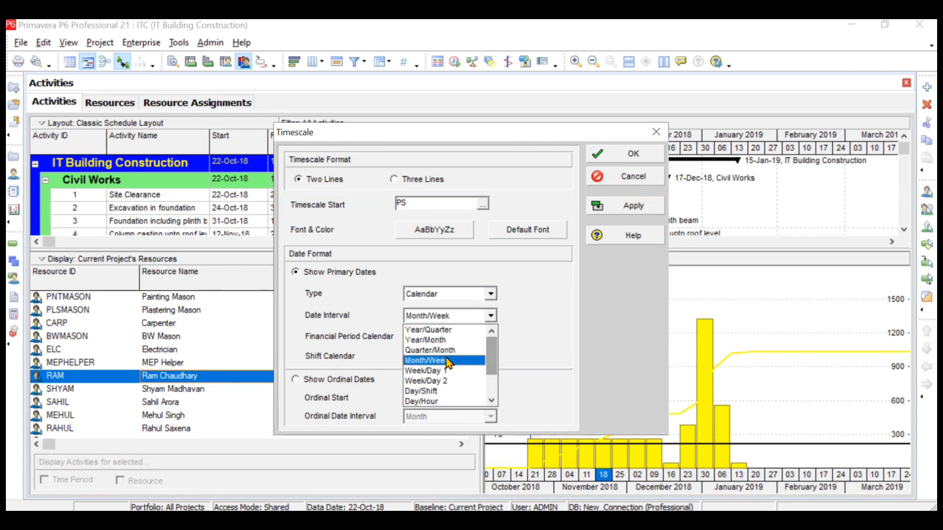
pyautogui.click(446, 360)
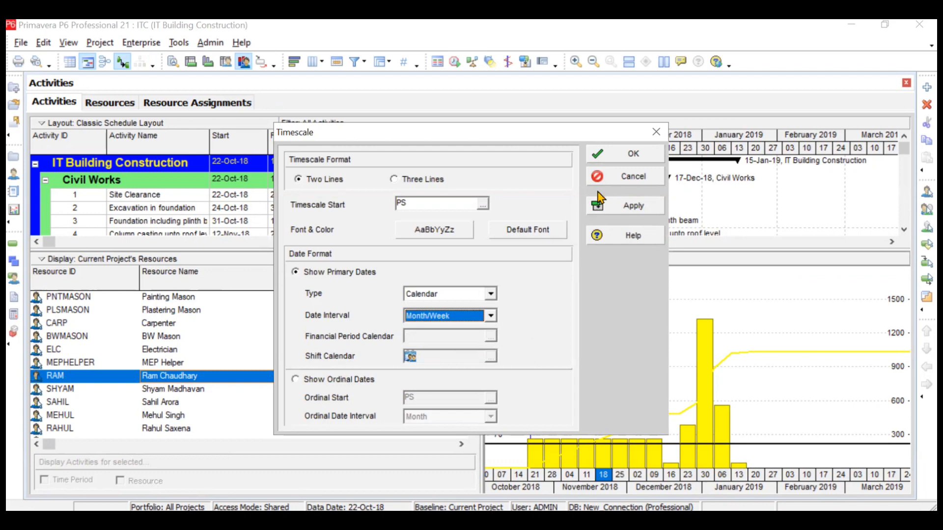
# Check the timescale start options, accept the settings with PS as the start, and widen the weekly columns of the profile
pyautogui.click(483, 205)
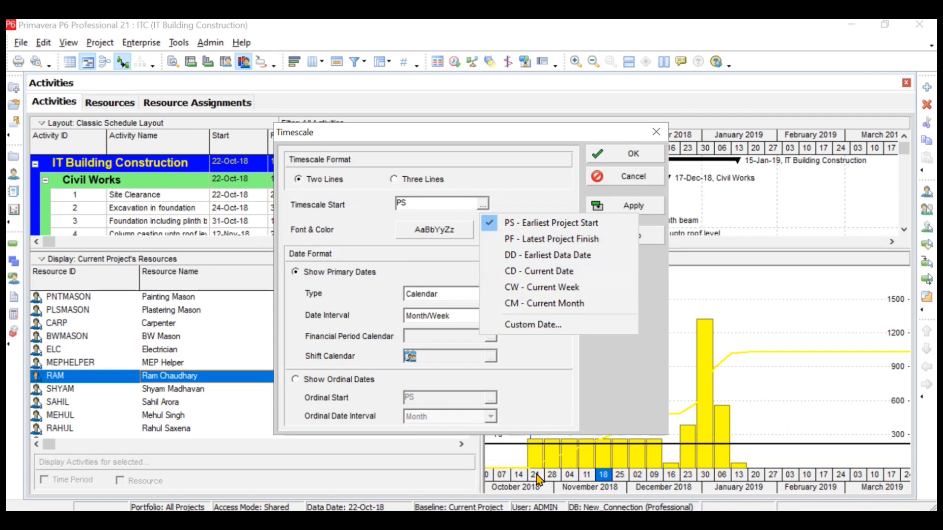
pyautogui.click(544, 203)
pyautogui.click(628, 153)
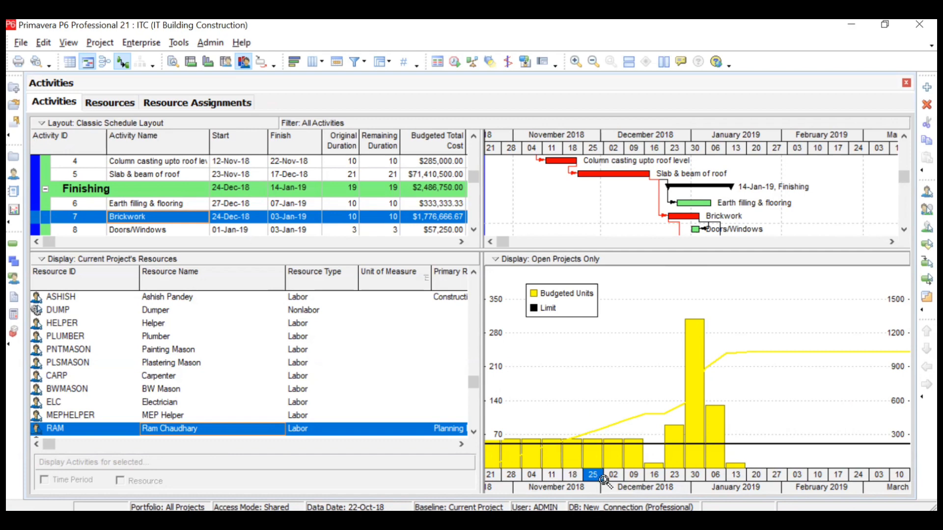
pyautogui.moveTo(596, 476); pyautogui.dragTo(682, 474)
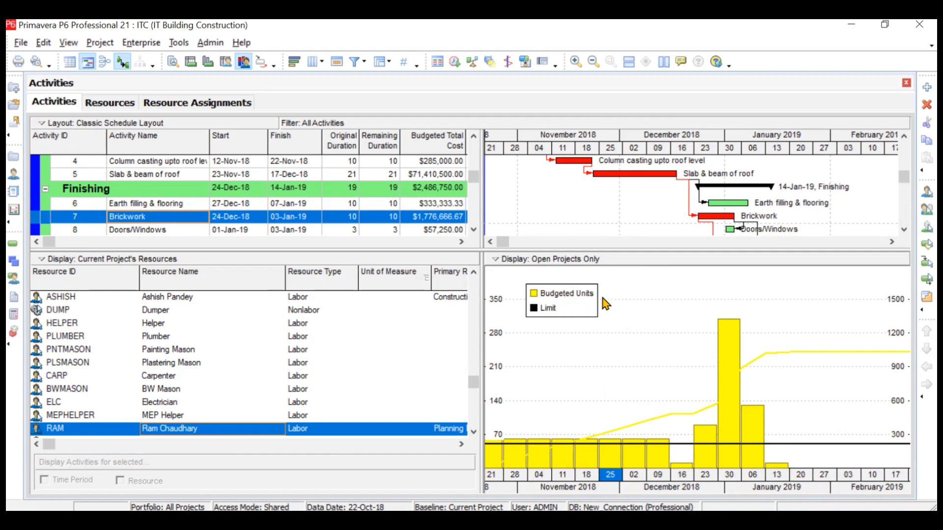
# View the Helper and Plumber histograms, and read the Plumber's bar values for the weeks of Dec 30 and Jan 06
pyautogui.click(184, 324)
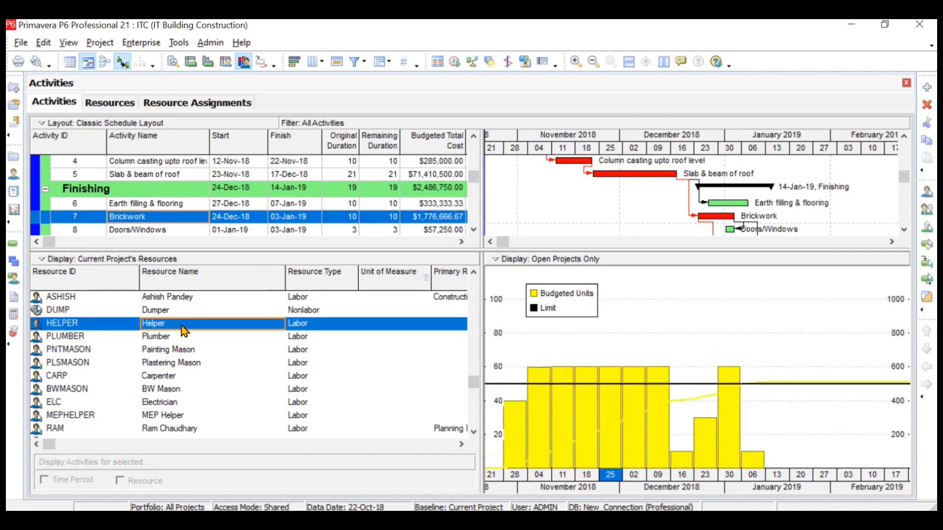
pyautogui.click(186, 338)
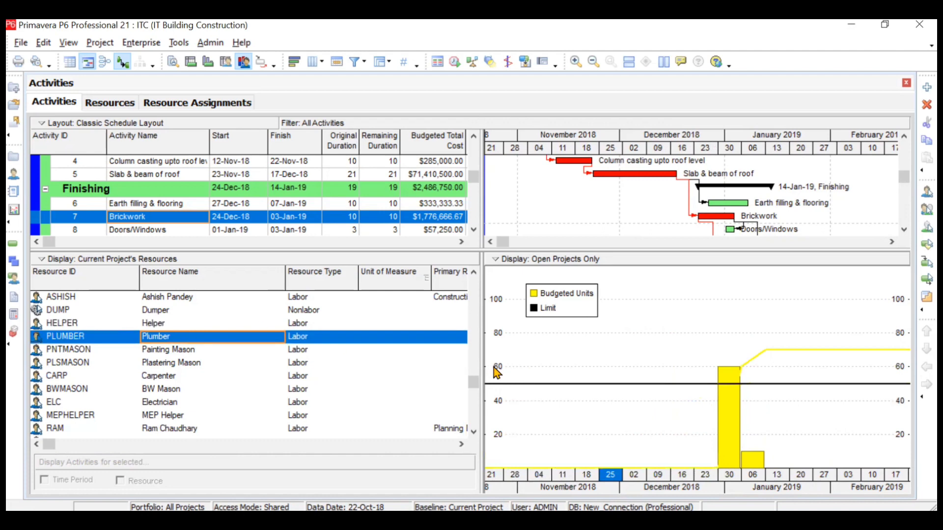
pyautogui.click(731, 382)
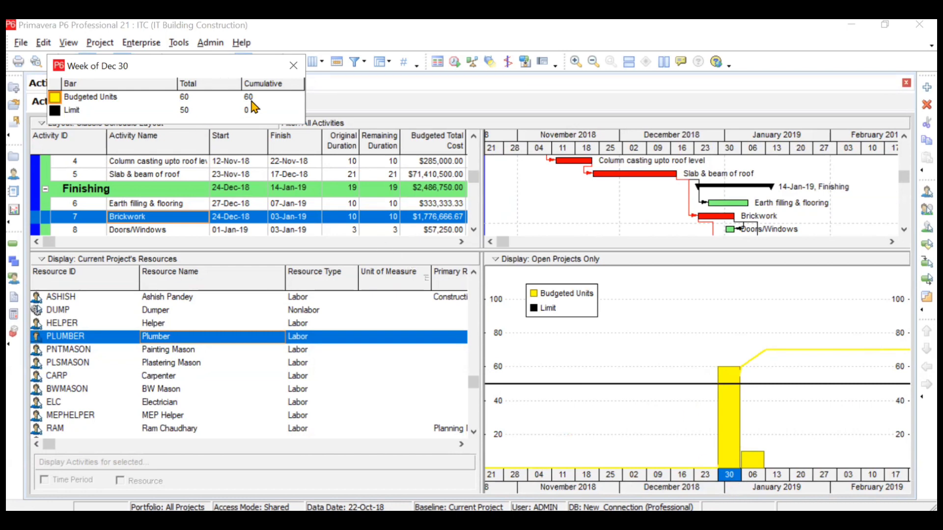
pyautogui.click(293, 66)
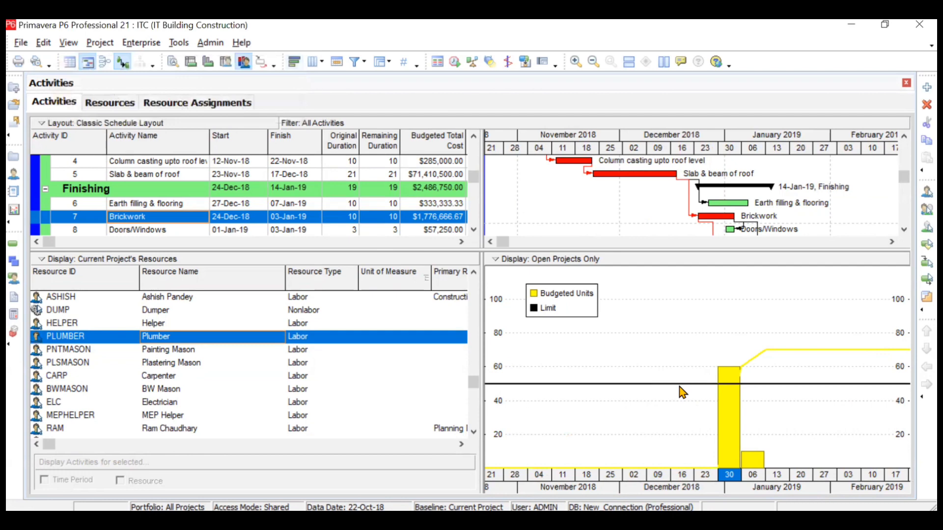
pyautogui.click(757, 459)
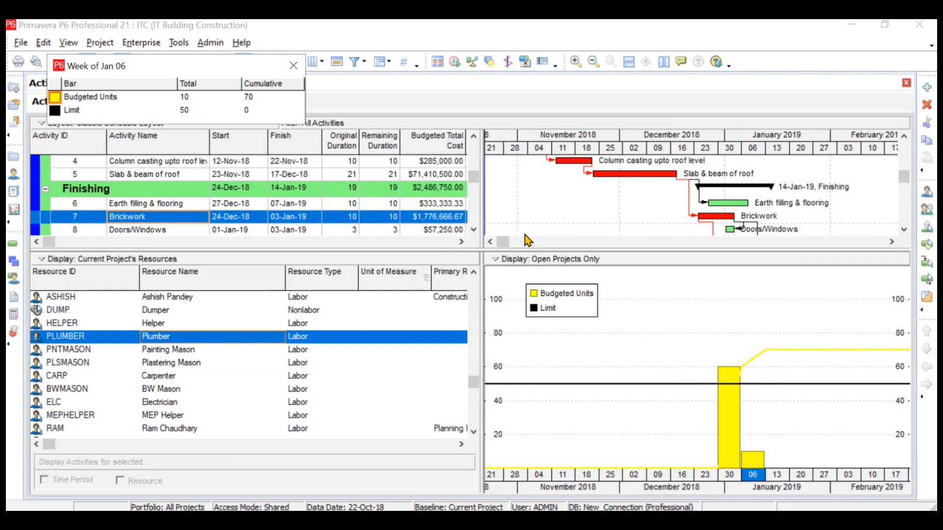
pyautogui.click(294, 66)
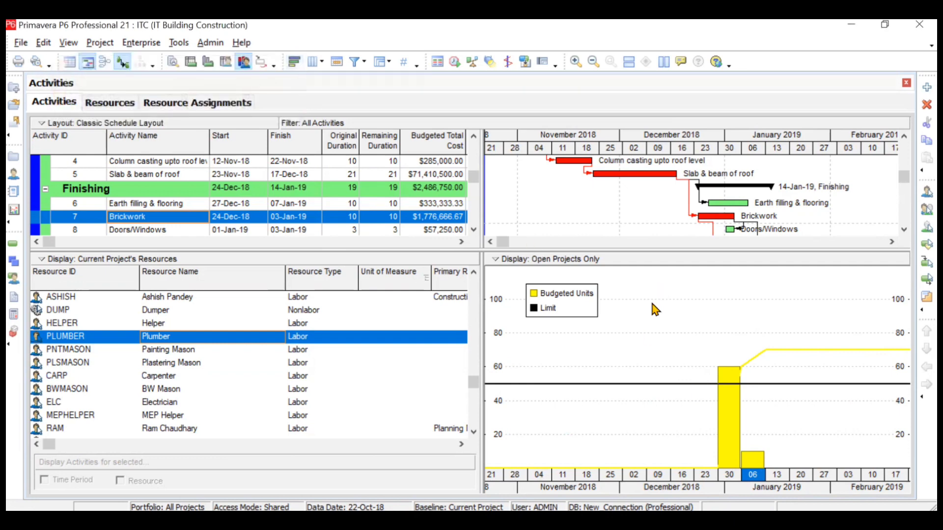
# Review the Resource Usage Profile Options, including the Budgeted bar's color choices and the Actual by-date setting, and accept them
pyautogui.rightClick(653, 305)
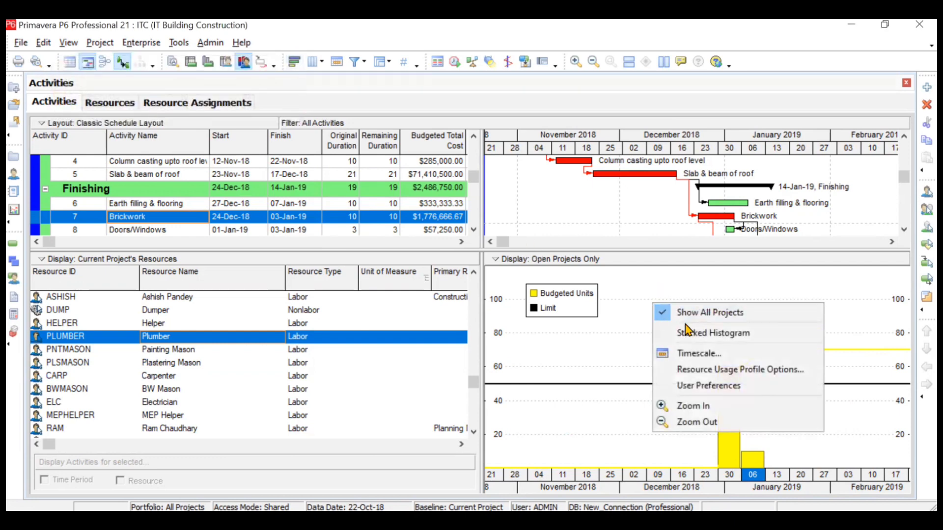
pyautogui.click(715, 371)
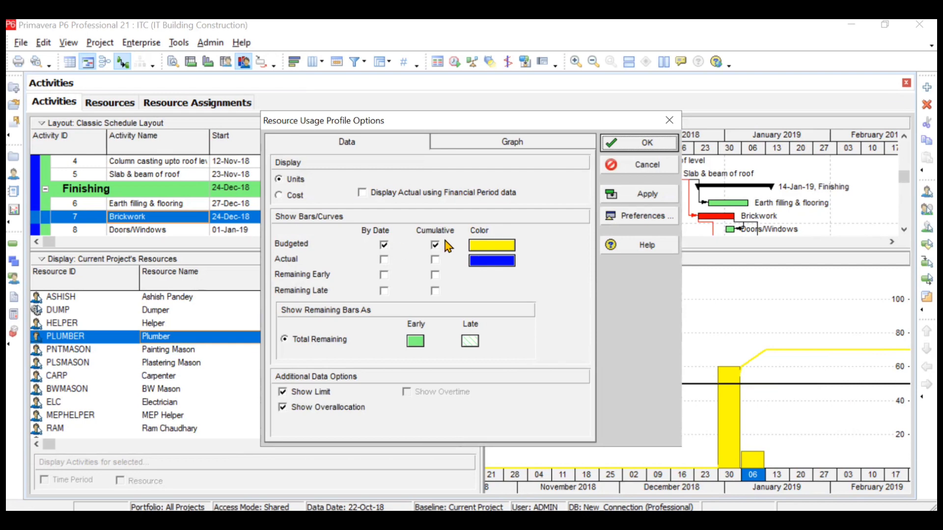
pyautogui.click(484, 246)
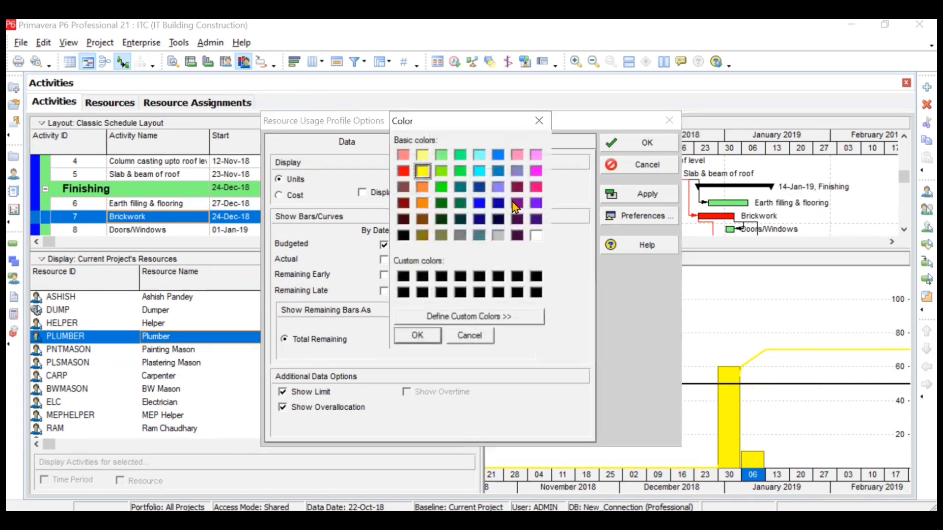
pyautogui.click(539, 120)
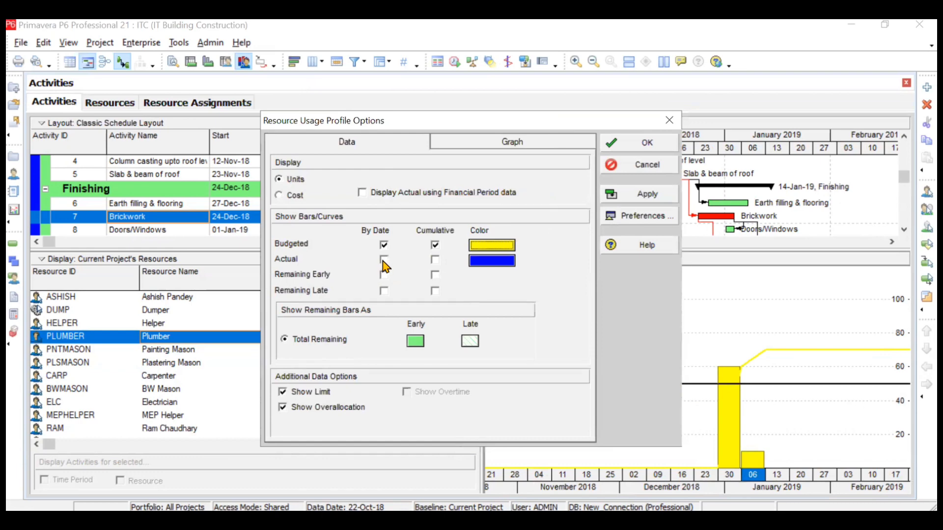
pyautogui.click(384, 261)
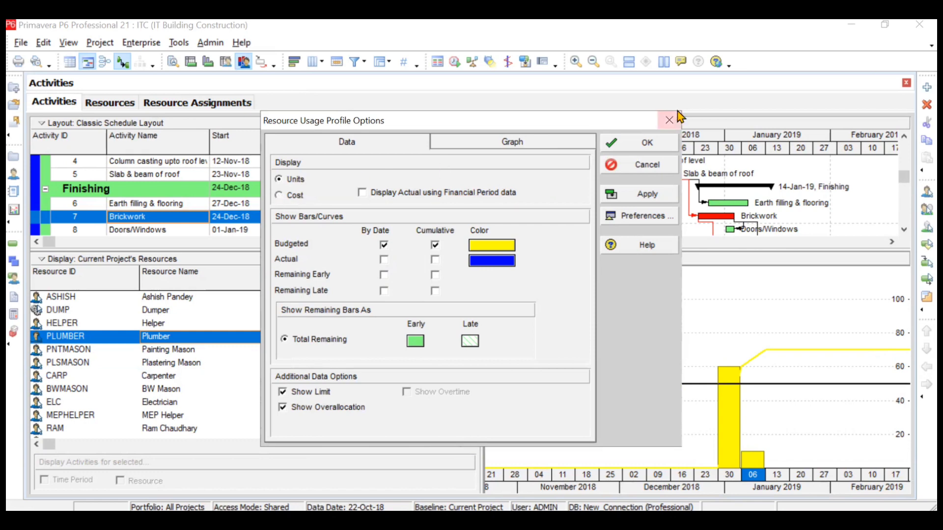
pyautogui.click(647, 144)
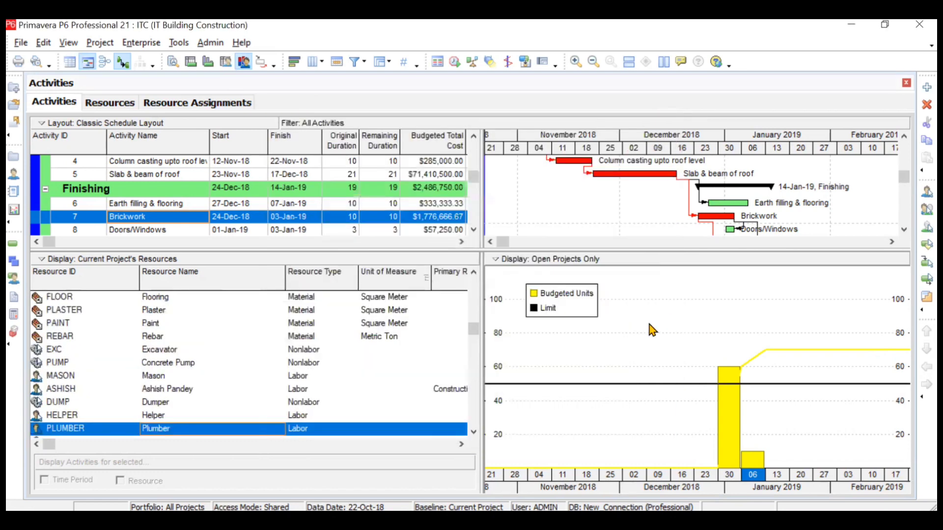
# Browse the Calendar date intervals, set the timescale to Week/Day 1, and inspect the Plumber's daily values for Tue Nov 06
pyautogui.rightClick(649, 325)
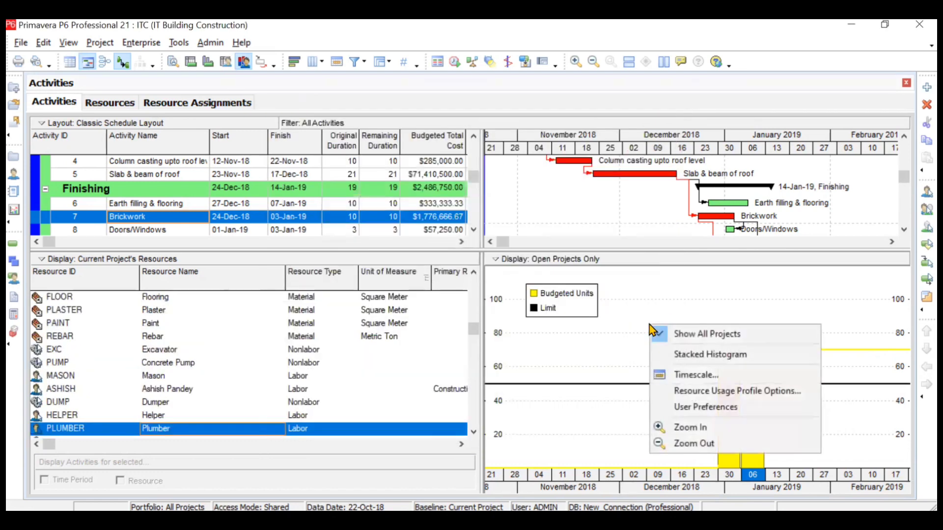
pyautogui.click(693, 375)
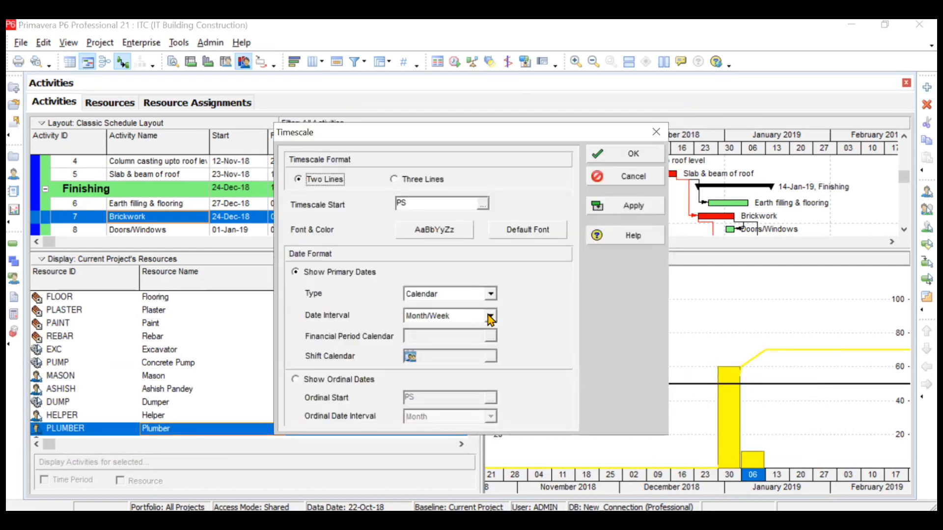
pyautogui.click(490, 317)
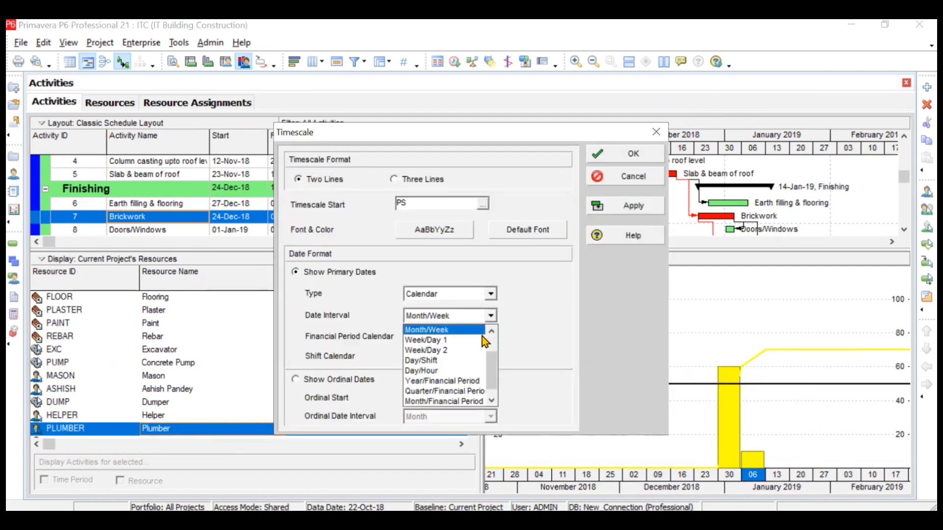
pyautogui.click(491, 402)
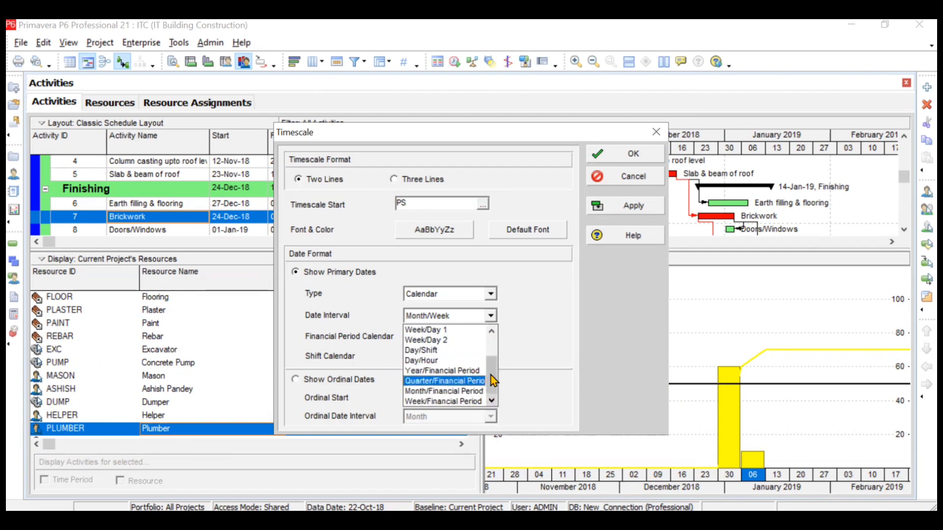
pyautogui.click(491, 332)
pyautogui.click(491, 332)
pyautogui.click(492, 333)
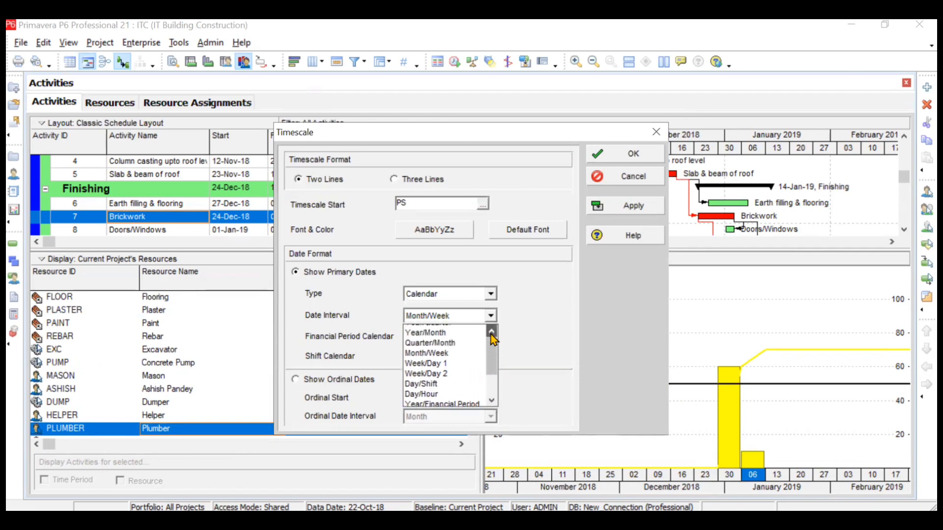
pyautogui.click(491, 332)
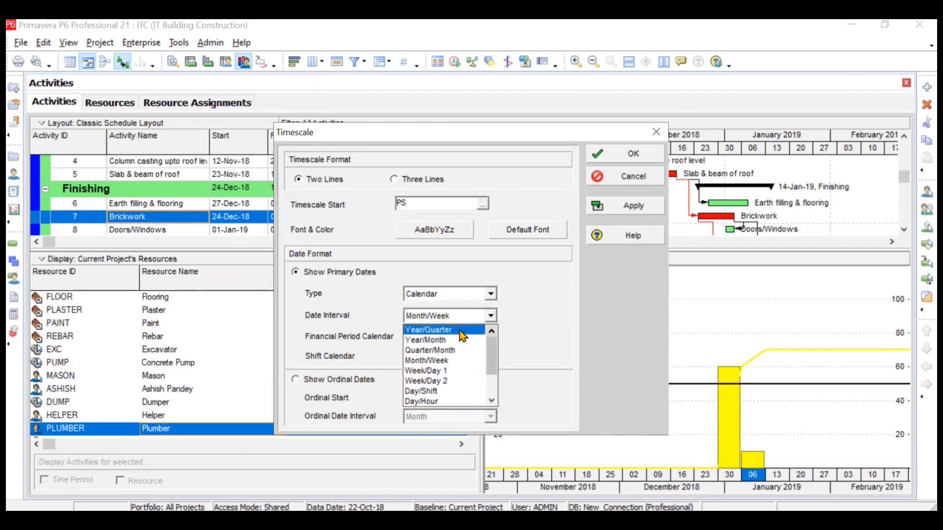
pyautogui.click(452, 371)
pyautogui.click(646, 154)
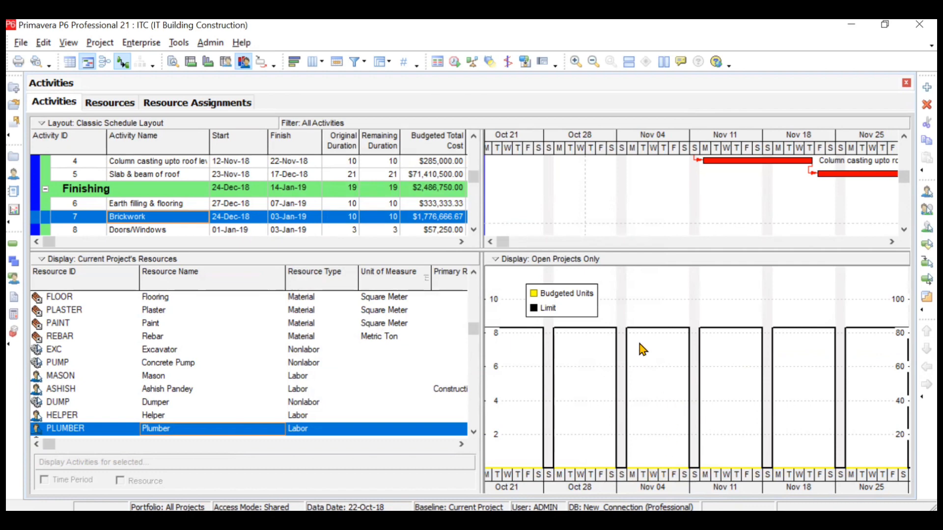
pyautogui.click(645, 364)
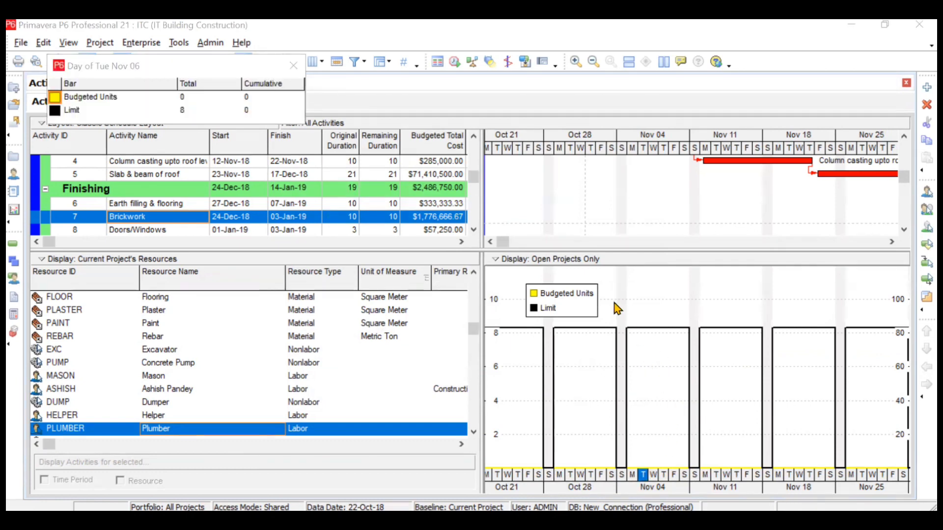
pyautogui.click(294, 65)
# Set the timescale's primary date type to Week of Year with a Month/Week date interval and accept it
pyautogui.rightClick(617, 363)
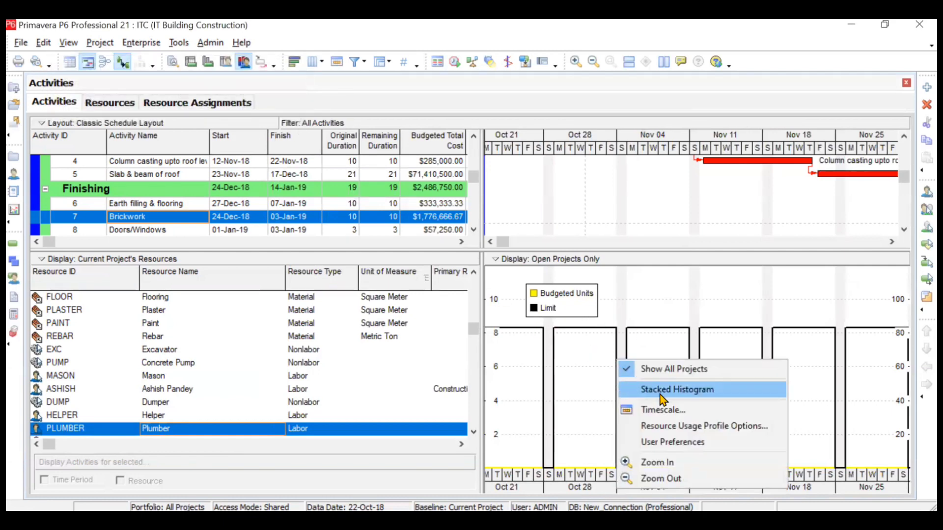
pyautogui.click(664, 410)
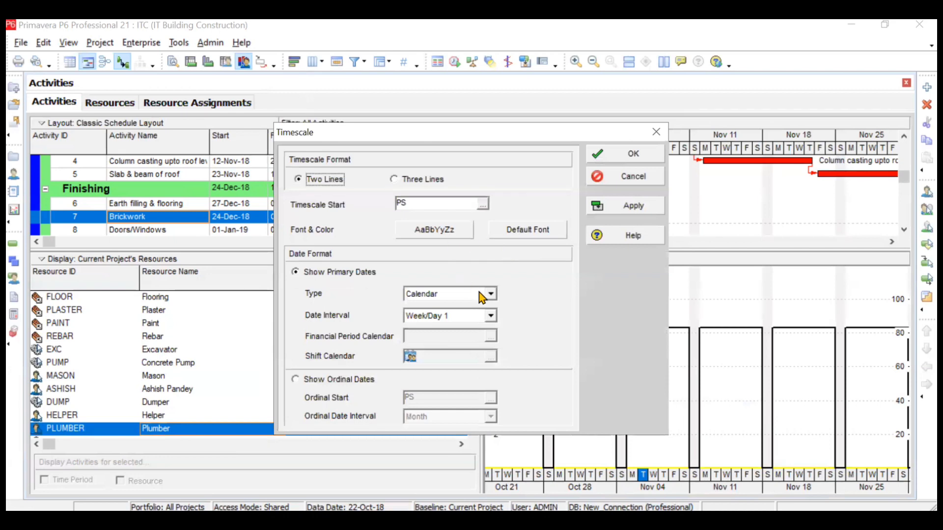
pyautogui.click(491, 296)
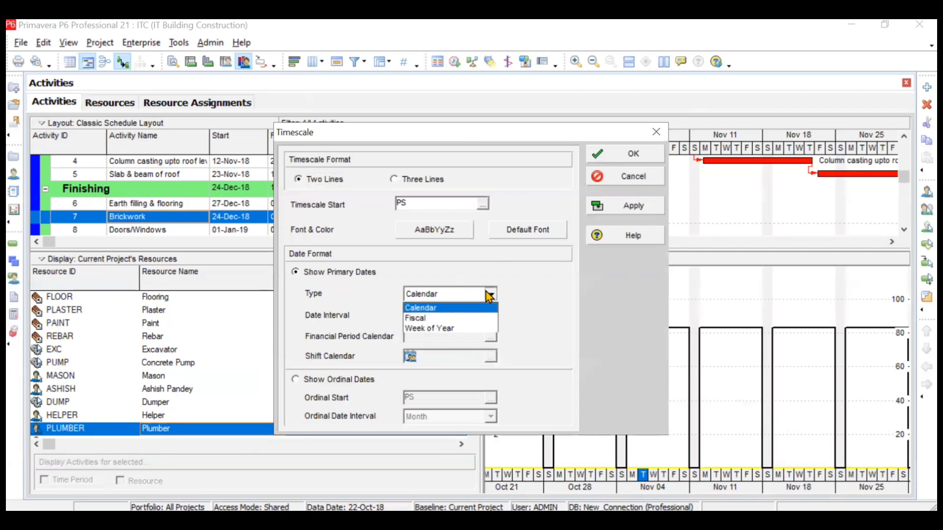
pyautogui.click(480, 328)
pyautogui.click(491, 316)
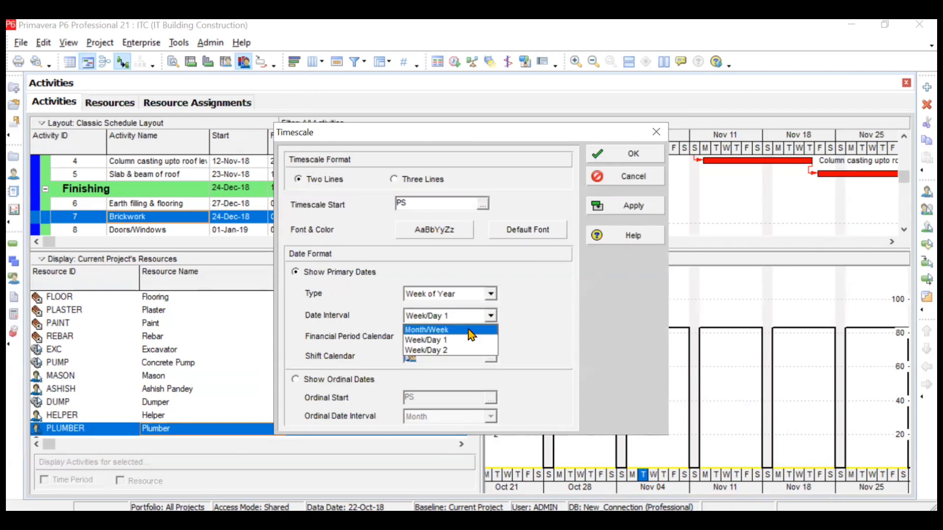
pyautogui.click(470, 330)
pyautogui.click(644, 154)
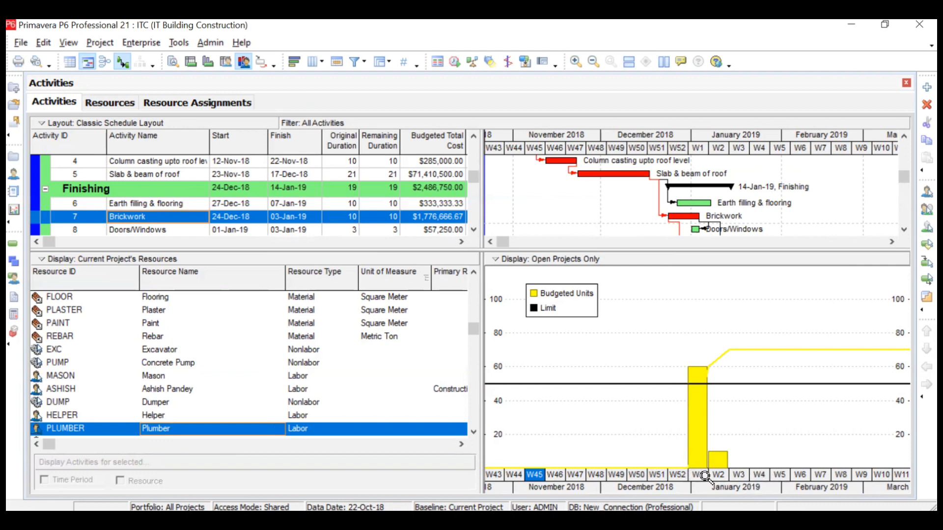
# Check the labor resources' maximum units per time in the full resource list and return to the project's activities
pyautogui.click(120, 104)
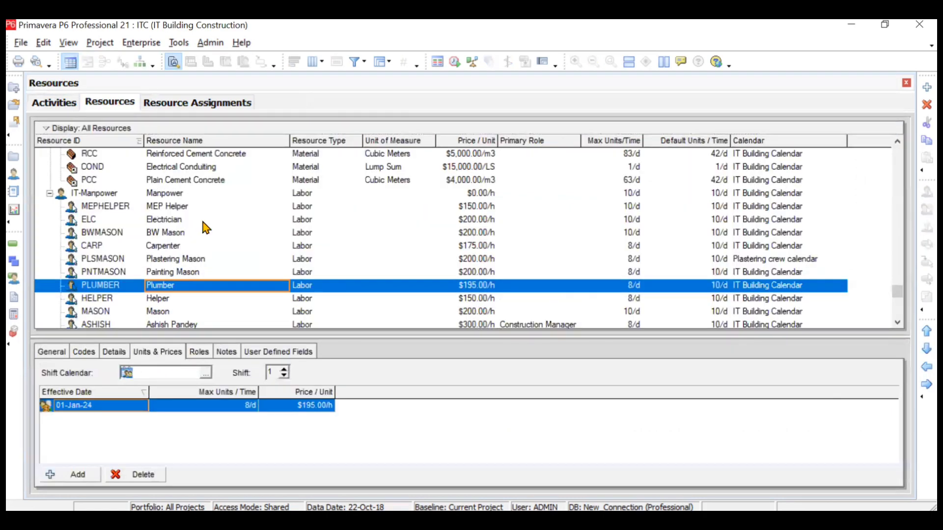
pyautogui.scroll(3, 202, 222)
pyautogui.click(67, 101)
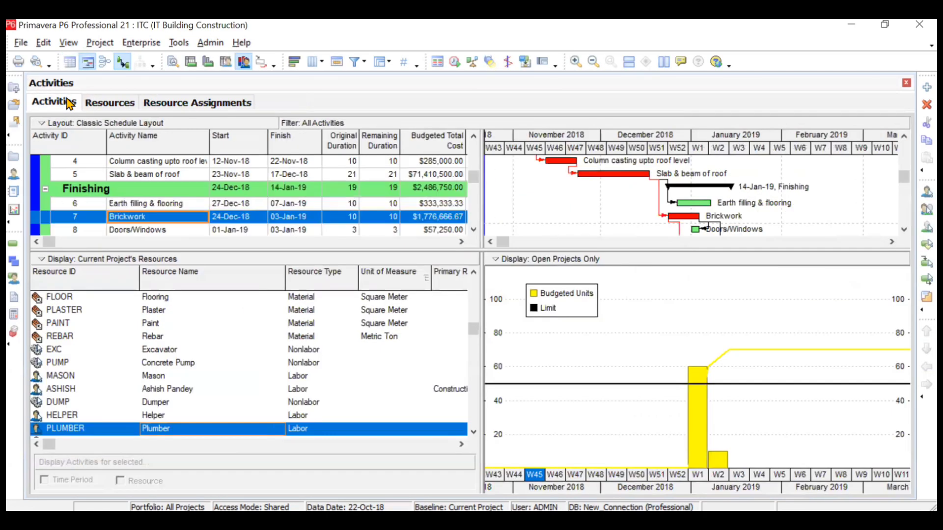
# Compare the resource assignments of the Site Clearance and Excavation in foundation activities, including their budgeted units per time
pyautogui.scroll(3, 479, 185)
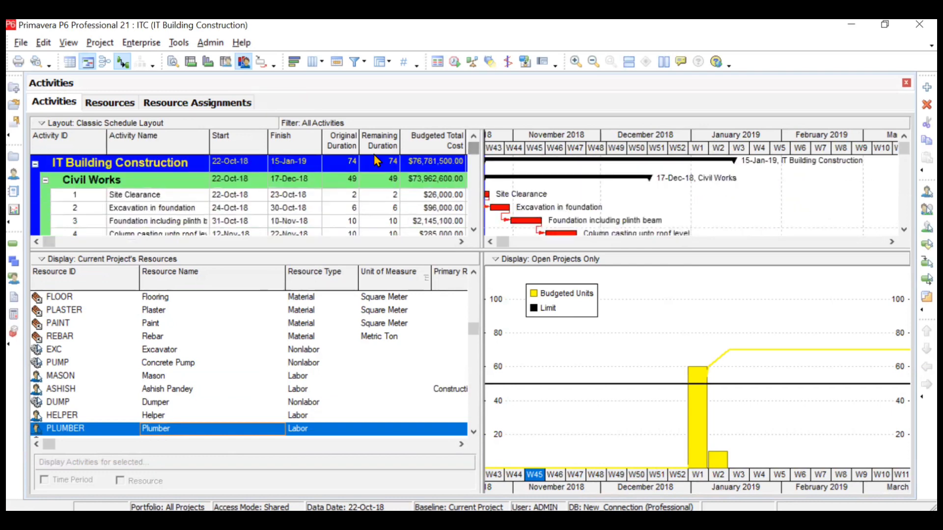
pyautogui.click(187, 197)
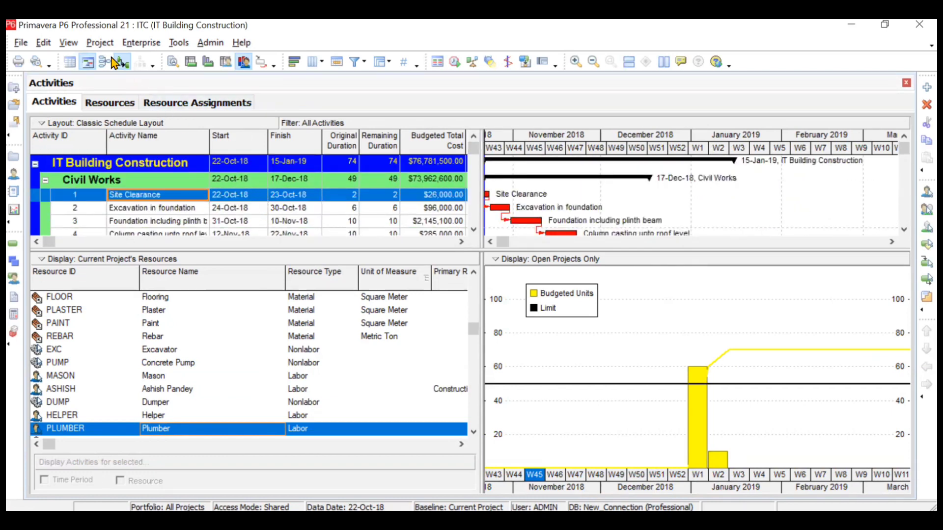
pyautogui.click(172, 61)
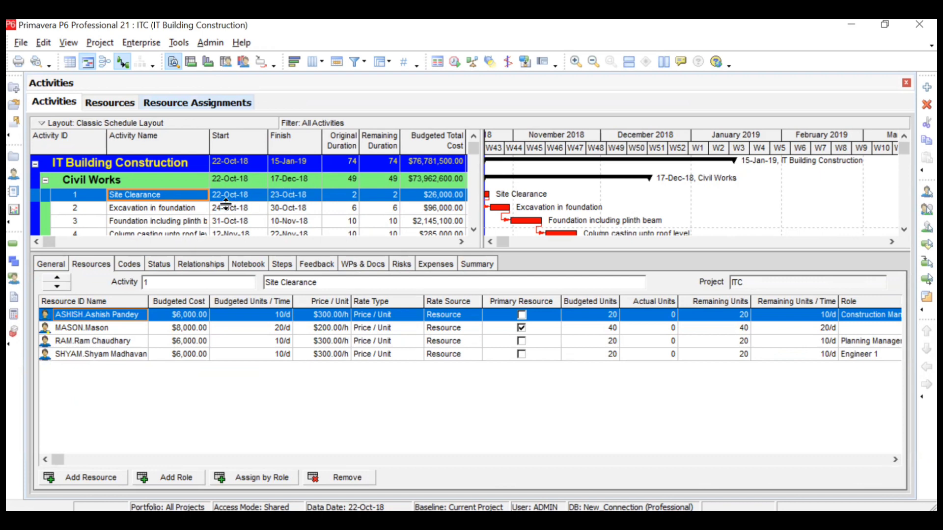
pyautogui.click(201, 209)
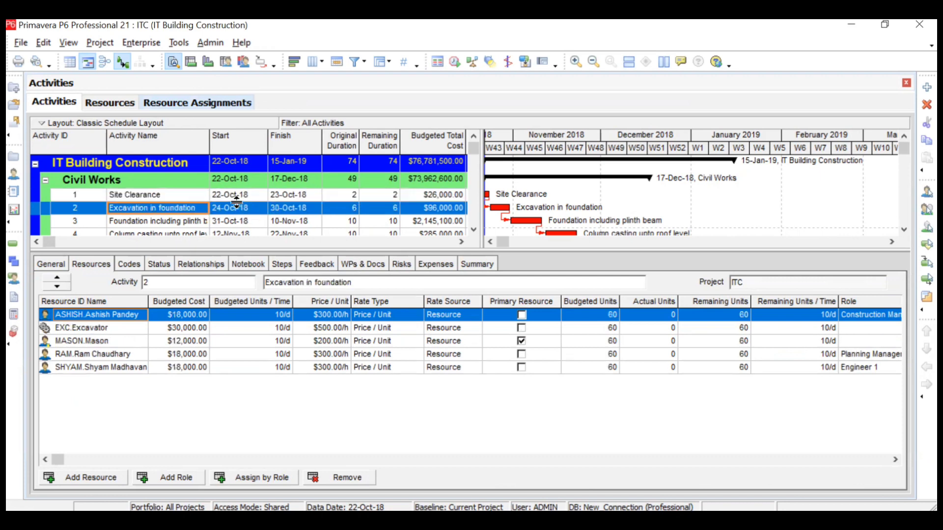
pyautogui.click(189, 196)
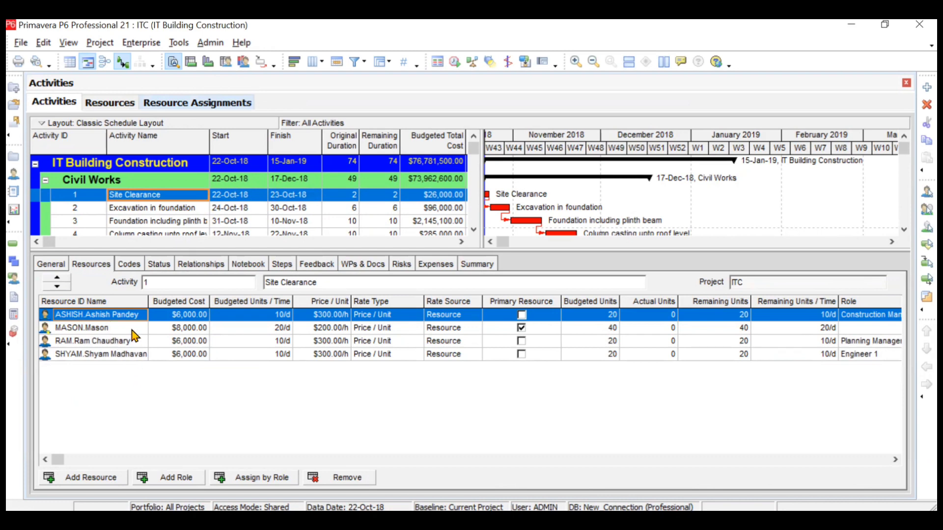
pyautogui.click(233, 211)
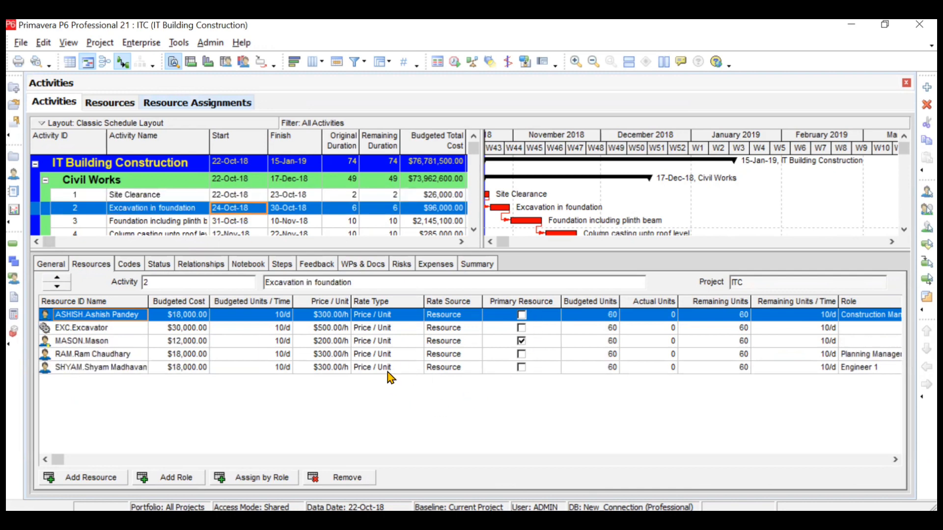
# Reopen the resource usage profile and inspect the planning manager's budgeted units and limit for weeks 43 and 44
pyautogui.click(244, 63)
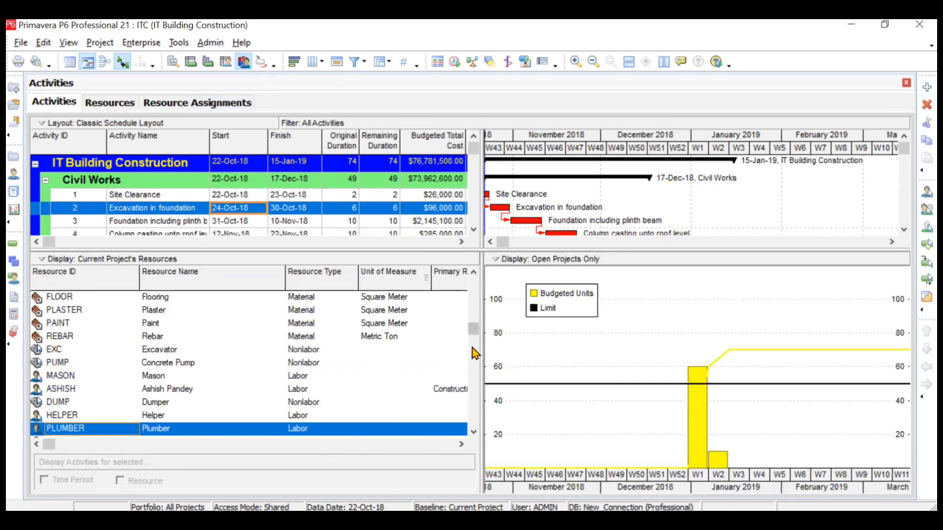
pyautogui.moveTo(474, 328); pyautogui.dragTo(475, 399)
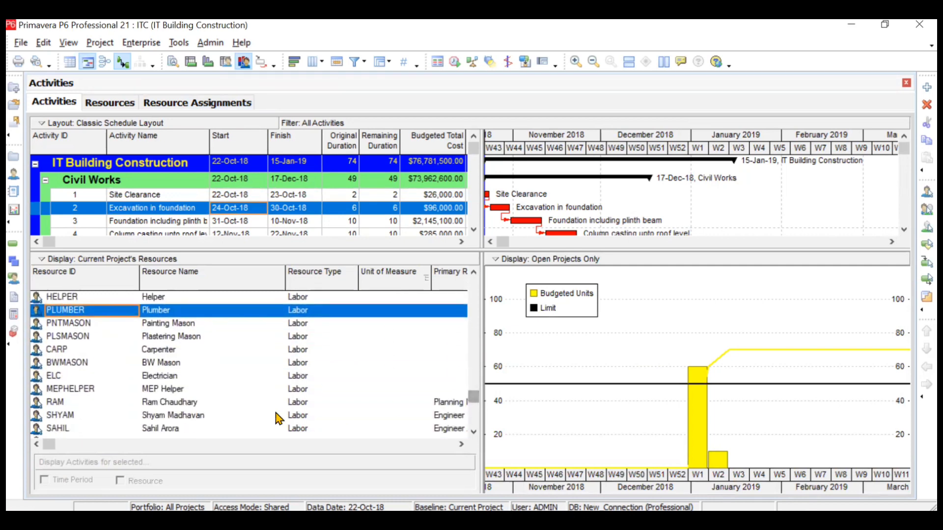
pyautogui.click(211, 405)
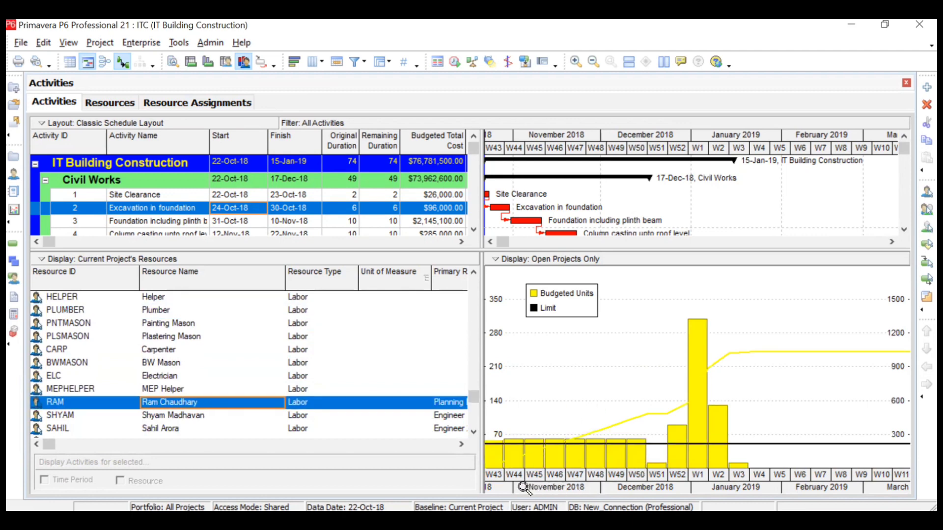
pyautogui.click(491, 458)
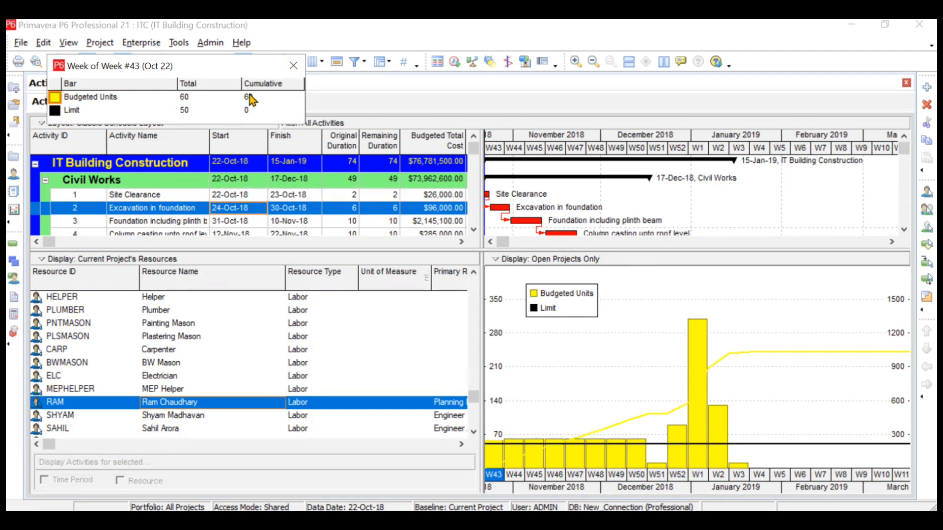
pyautogui.click(295, 66)
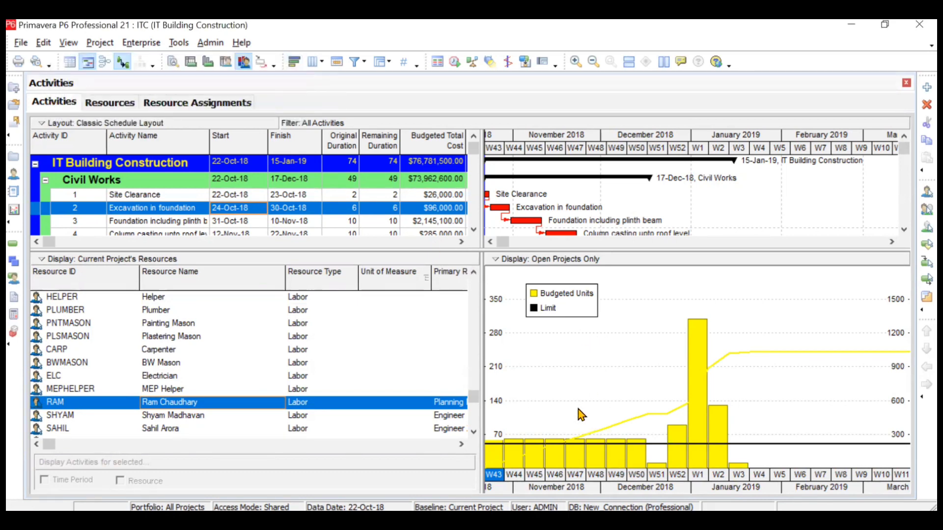
pyautogui.doubleClick(515, 456)
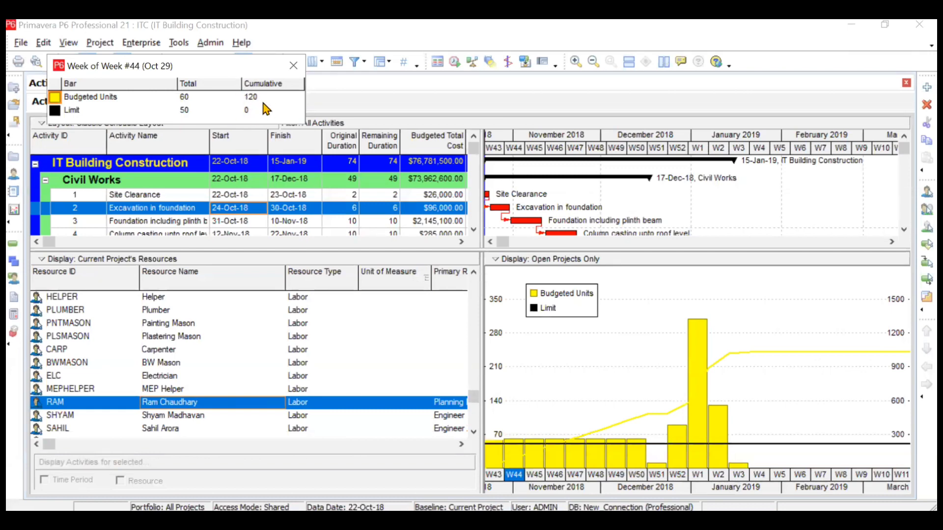
pyautogui.click(293, 66)
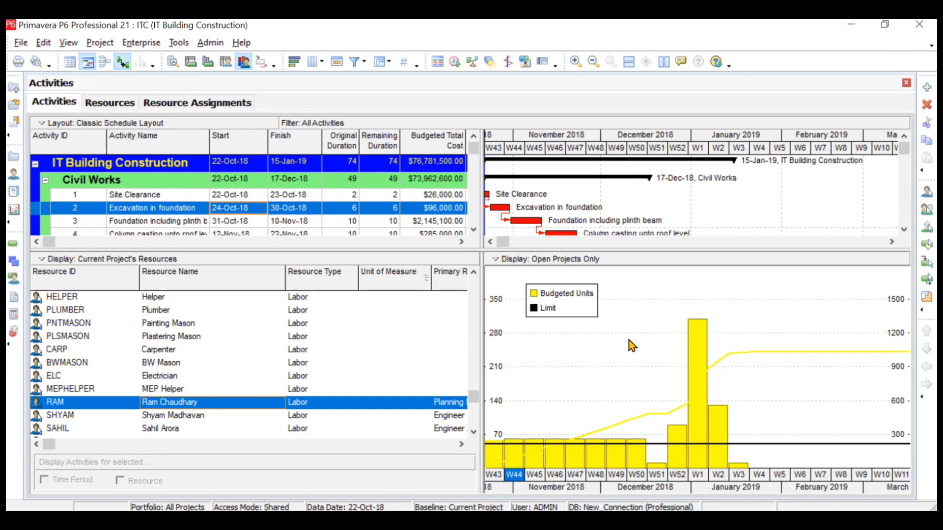
# Set the resource usage profile options to display Cost instead of Units and accept them
pyautogui.rightClick(629, 340)
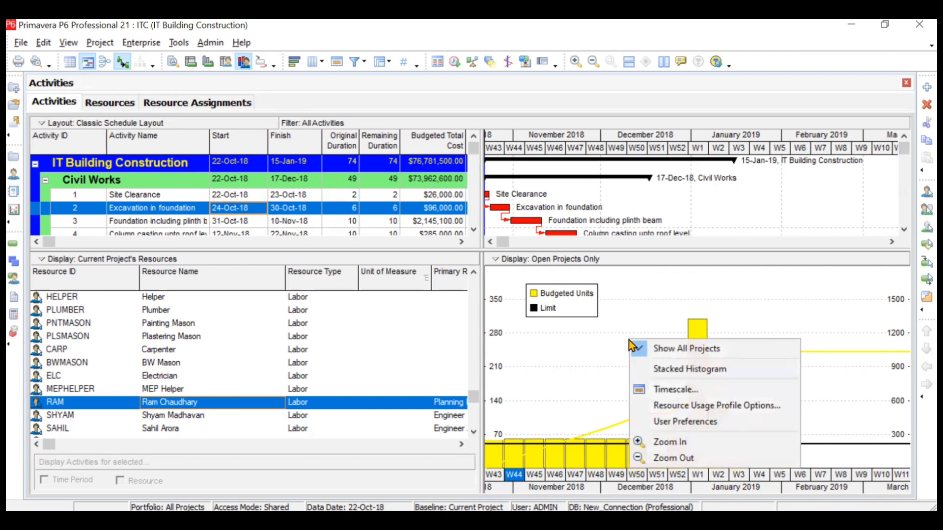
pyautogui.click(680, 406)
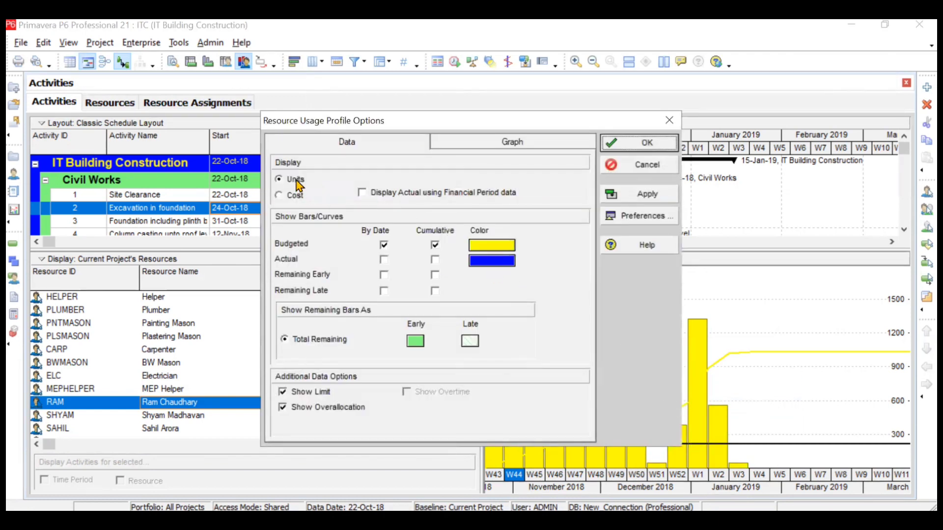
pyautogui.click(280, 195)
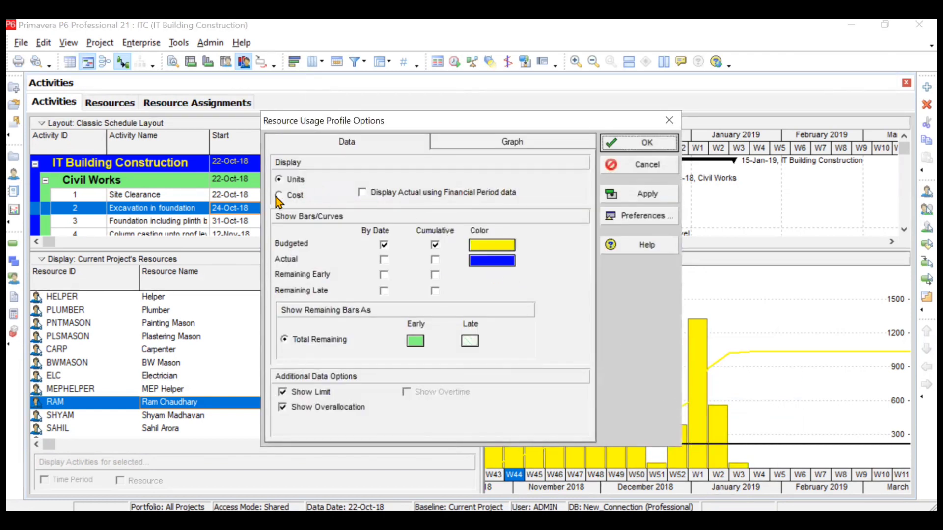
pyautogui.click(645, 146)
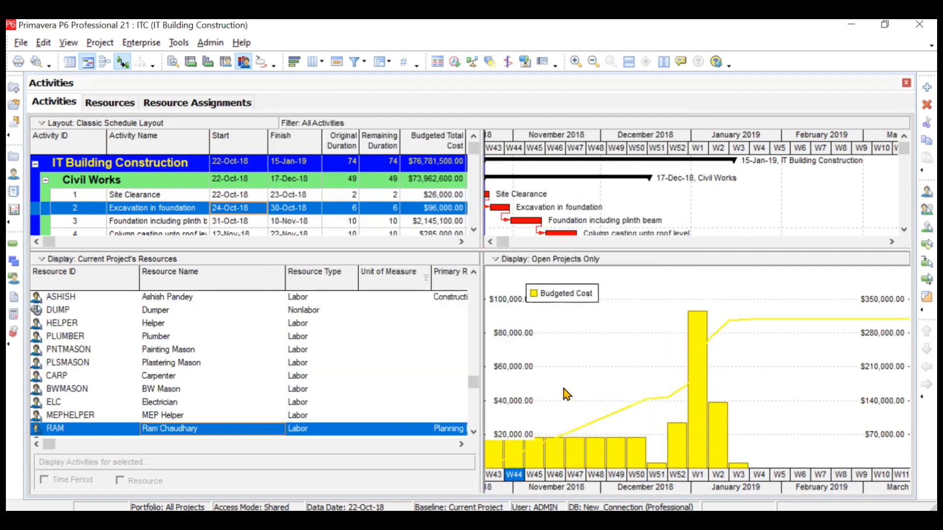
# View the budgeted cost profiles of the Plastering Mason, Helper and Carpenter
pyautogui.click(316, 363)
pyautogui.click(298, 328)
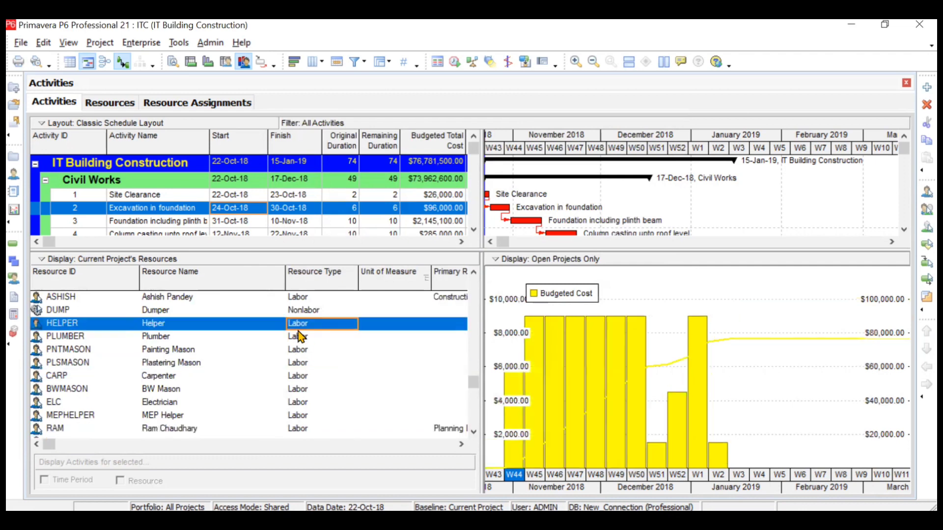
pyautogui.click(305, 374)
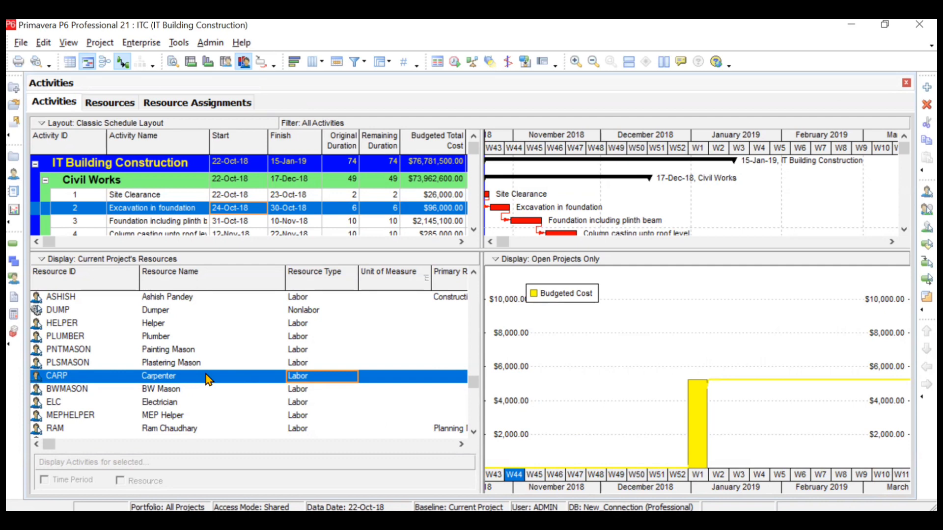
# Find the Doors/Windows activity under Finishing and inspect the Carpenter's total and cumulative budgeted cost for week 1 (Dec 31)
pyautogui.click(474, 230)
pyautogui.click(474, 229)
pyautogui.click(474, 230)
pyautogui.click(474, 229)
pyautogui.click(474, 229)
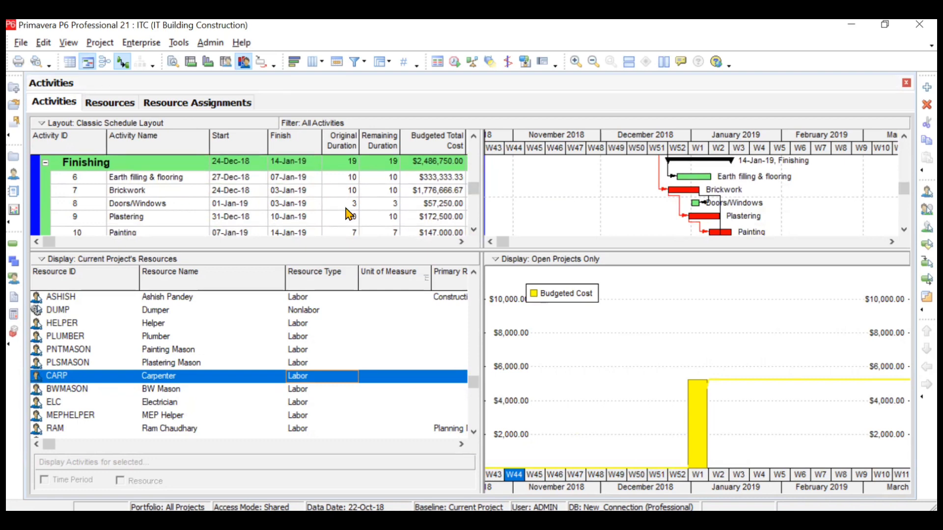
pyautogui.click(698, 412)
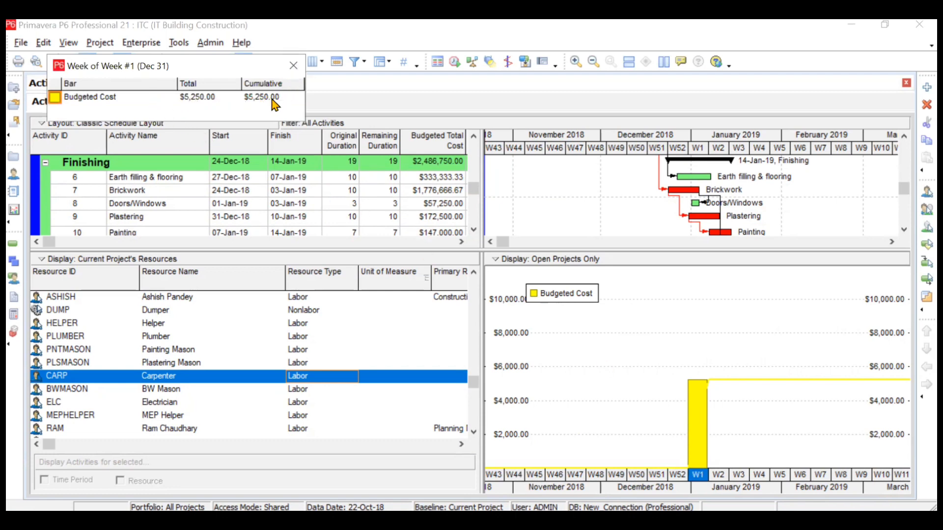
pyautogui.click(293, 69)
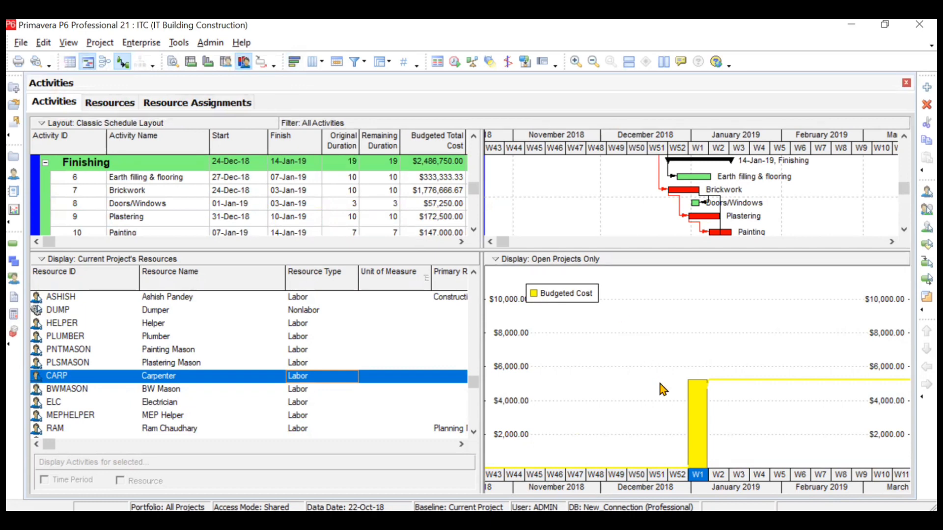
pyautogui.click(698, 415)
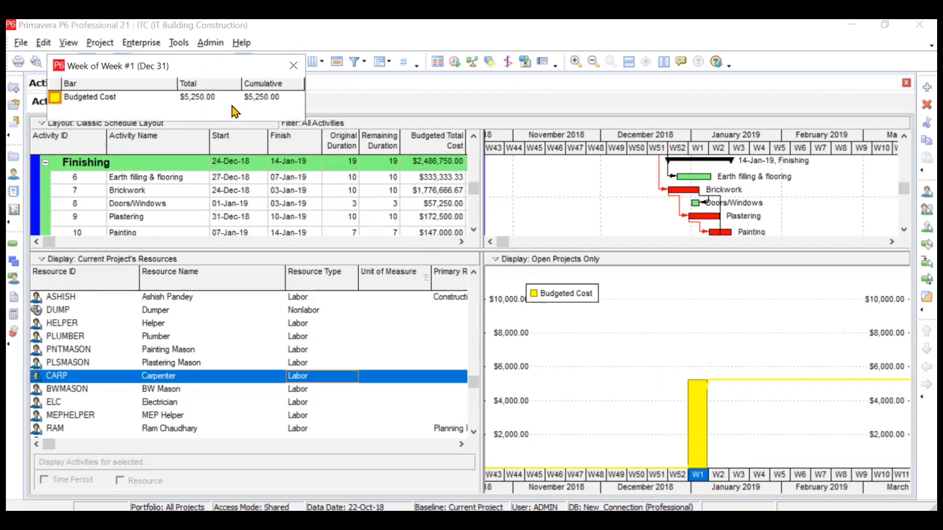
pyautogui.click(294, 68)
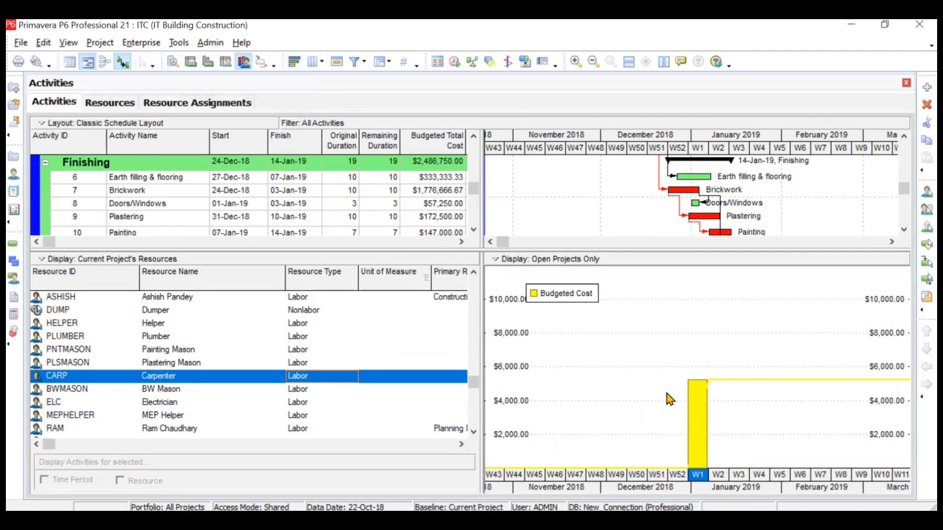
pyautogui.click(694, 420)
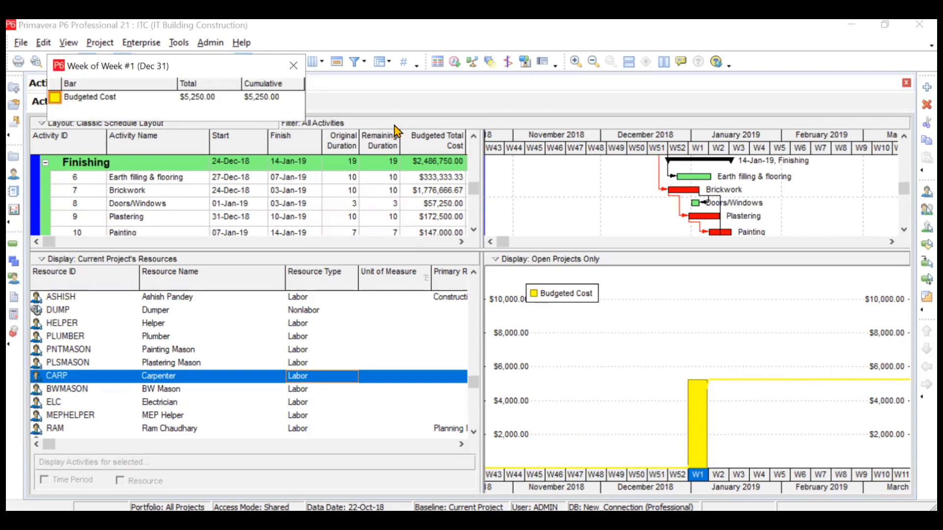
pyautogui.click(295, 65)
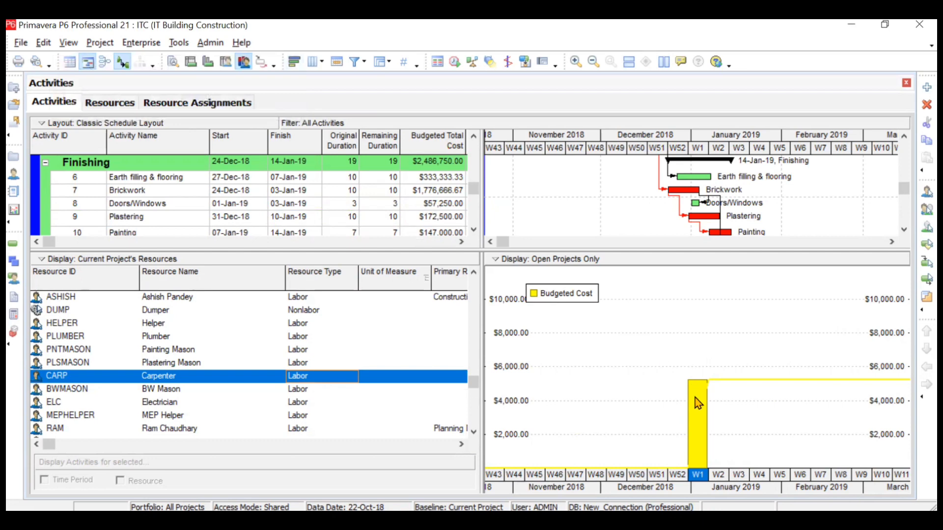
# Check the Carpenter's budgeted cost in the resource assignments of the Doors/Windows activity
pyautogui.click(435, 204)
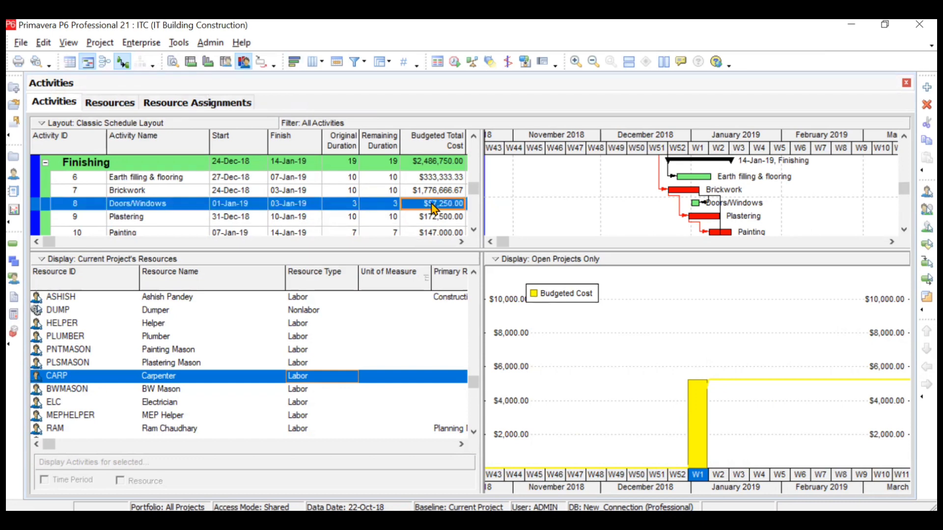
pyautogui.click(173, 62)
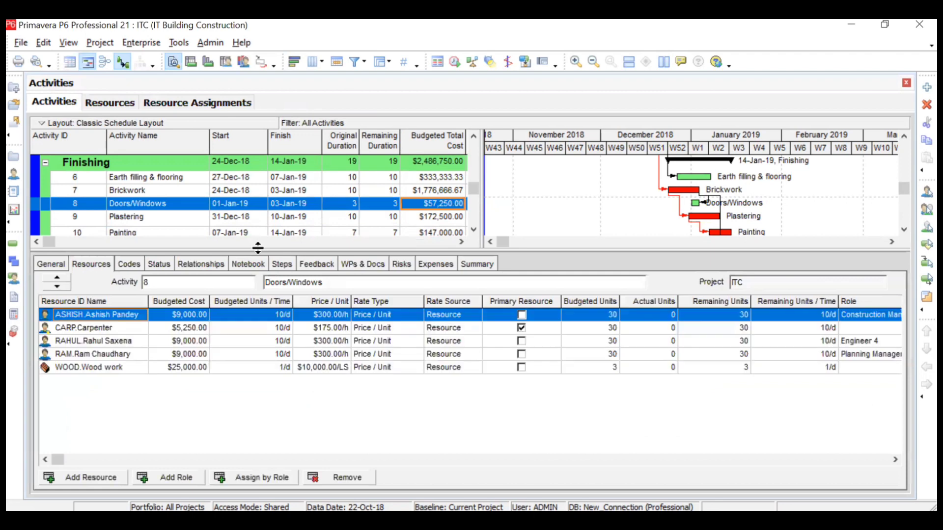
pyautogui.click(132, 328)
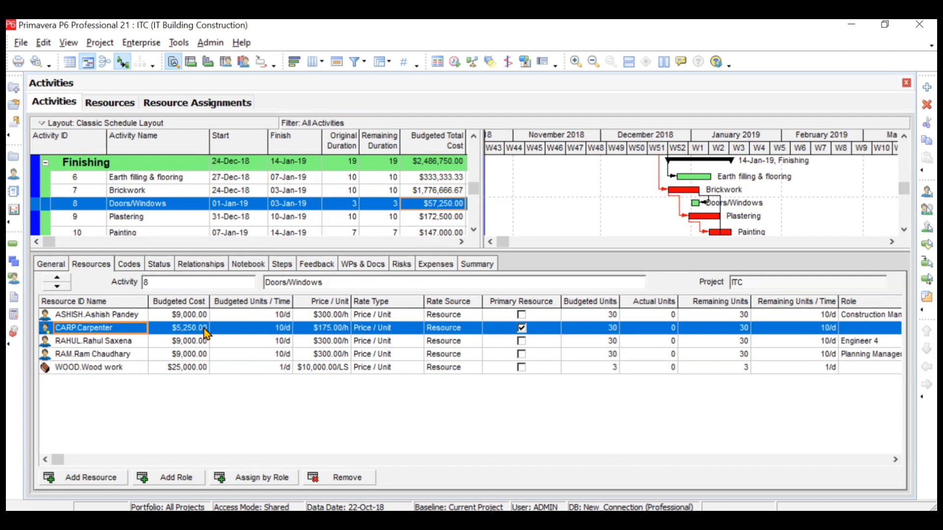
# Return to the resource usage profile and compare the weekly budgeted costs of resources such as Helper, Dumper, Excavator and Mason
pyautogui.click(244, 62)
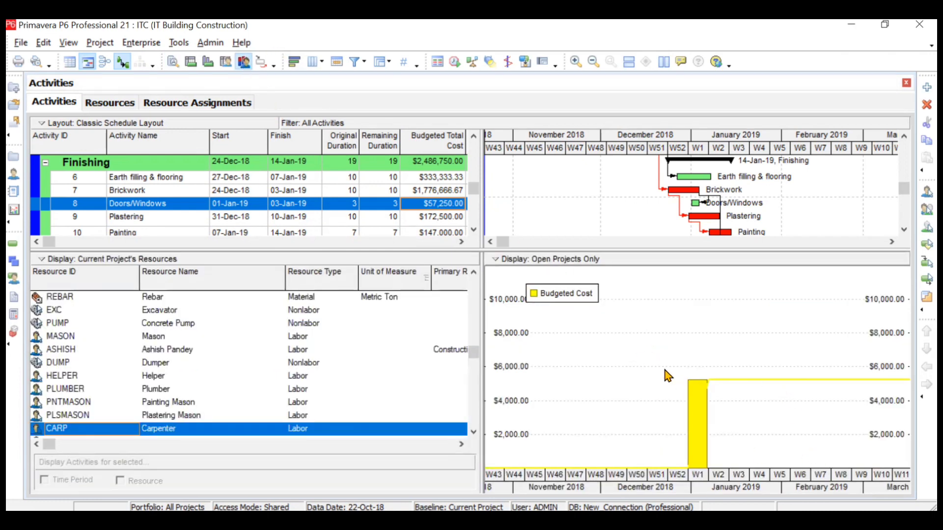
pyautogui.click(175, 375)
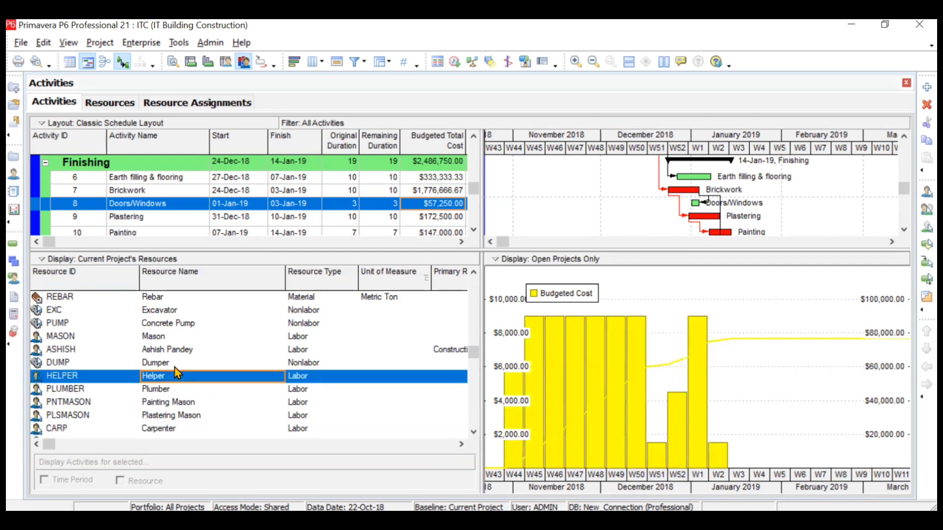
pyautogui.click(173, 351)
pyautogui.click(167, 301)
pyautogui.click(199, 365)
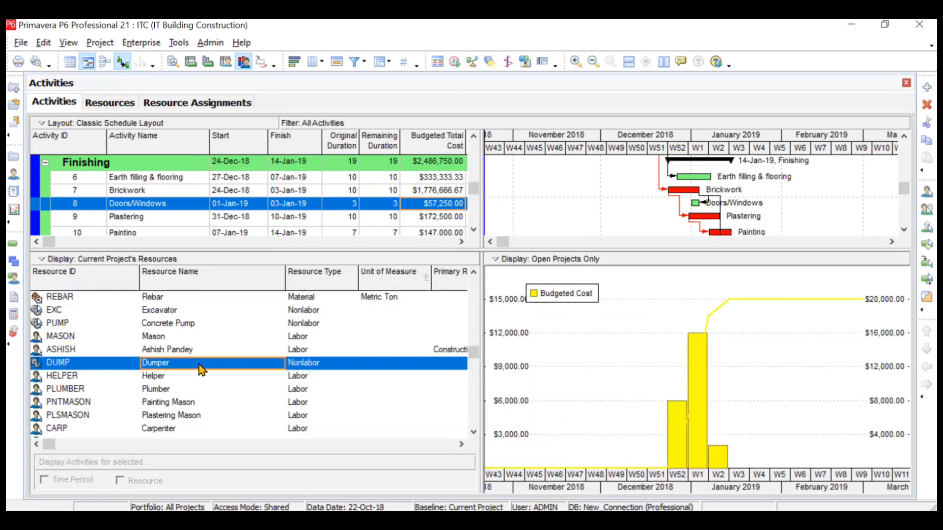
pyautogui.click(221, 403)
pyautogui.click(187, 310)
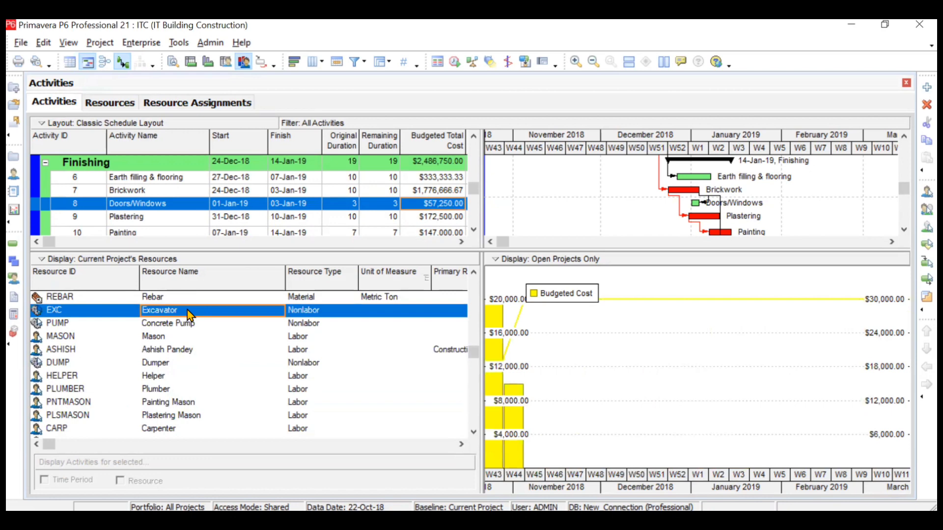
pyautogui.click(195, 338)
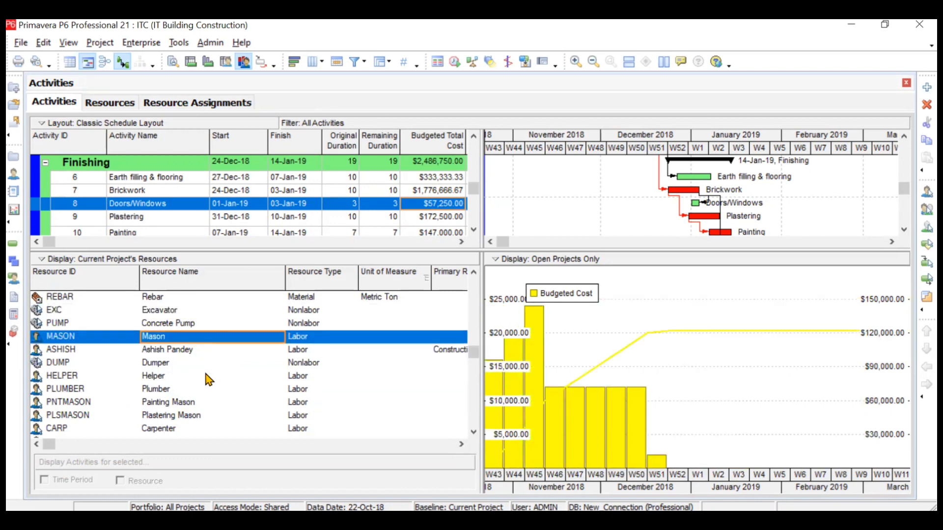